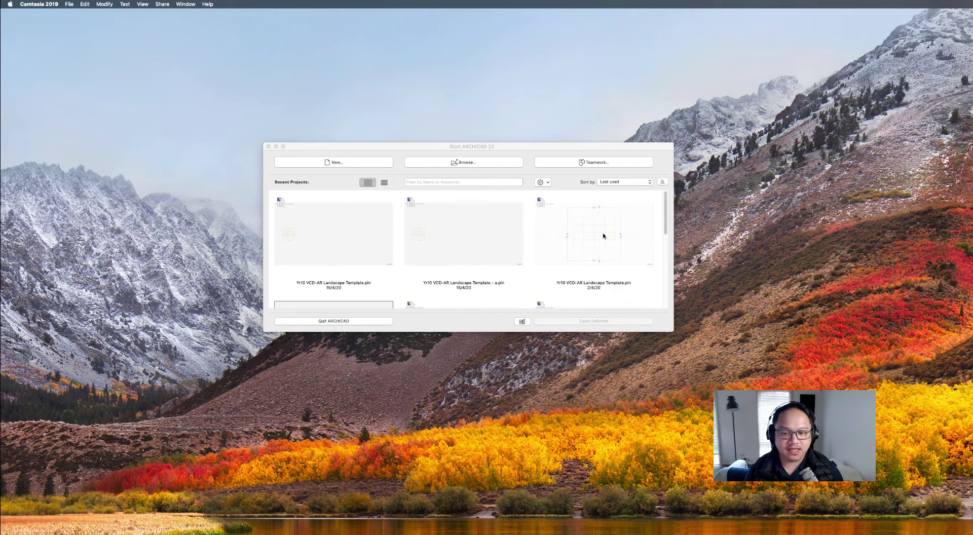
Step: Open the recent Yr10 VCD-AR Landscape Template project and draw an L-shaped slab with a 5000 mm wide upper arm on the ground-floor plan
{"action": "double_click", "coordinate": [603, 236]}
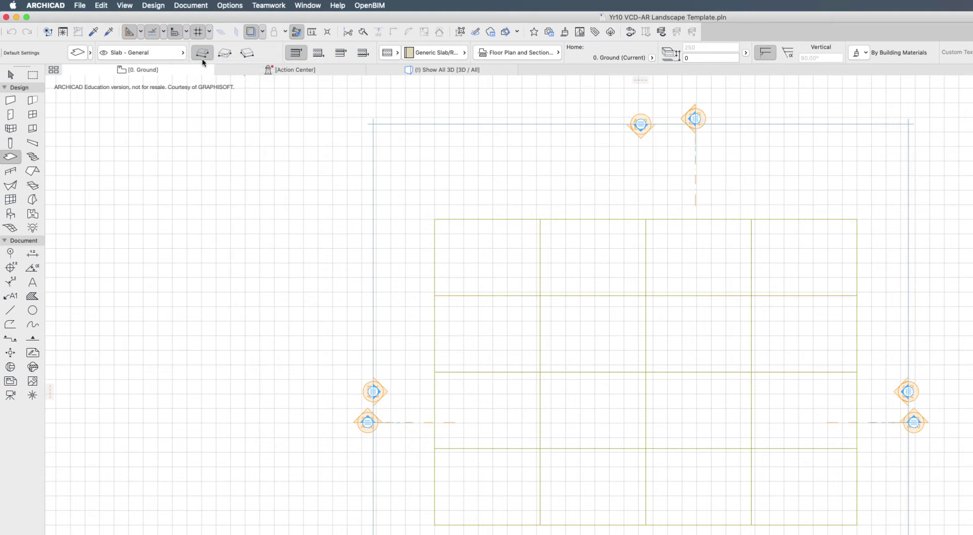
{"action": "left_click", "coordinate": [464, 263]}
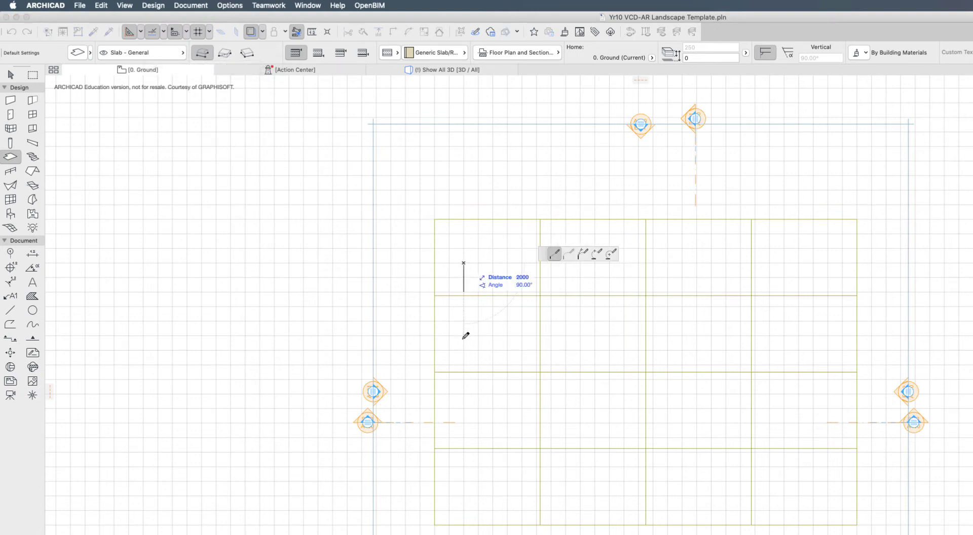
{"action": "left_click", "coordinate": [463, 481]}
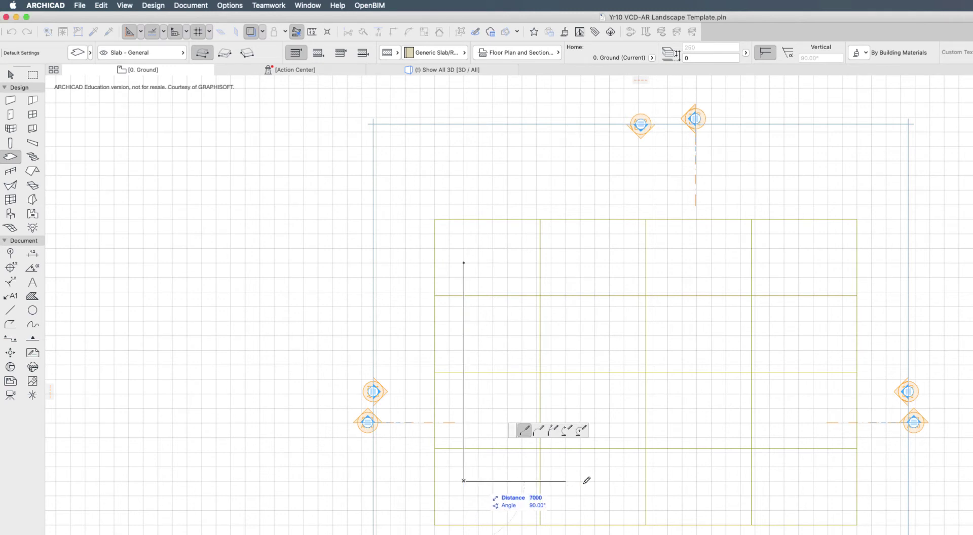
{"action": "left_click", "coordinate": [609, 480]}
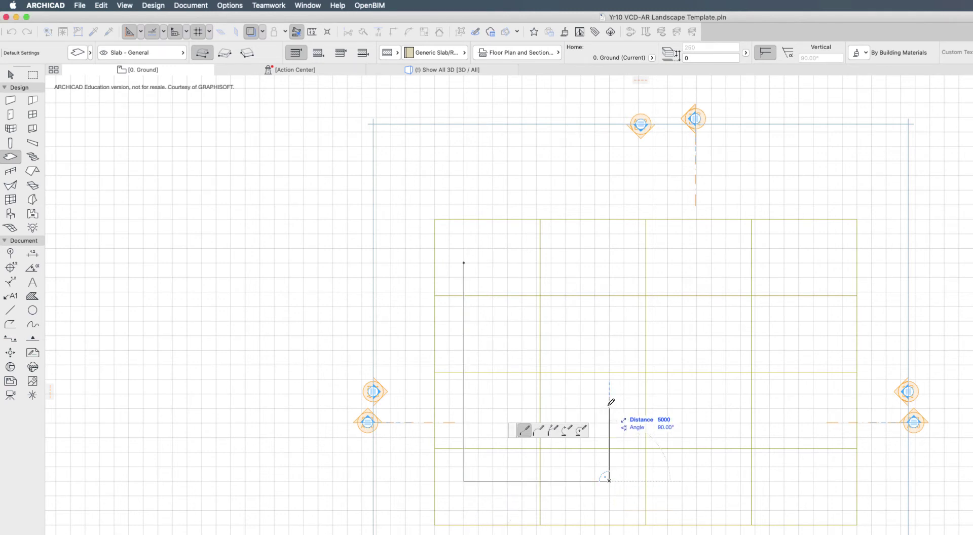
{"action": "left_click", "coordinate": [609, 394]}
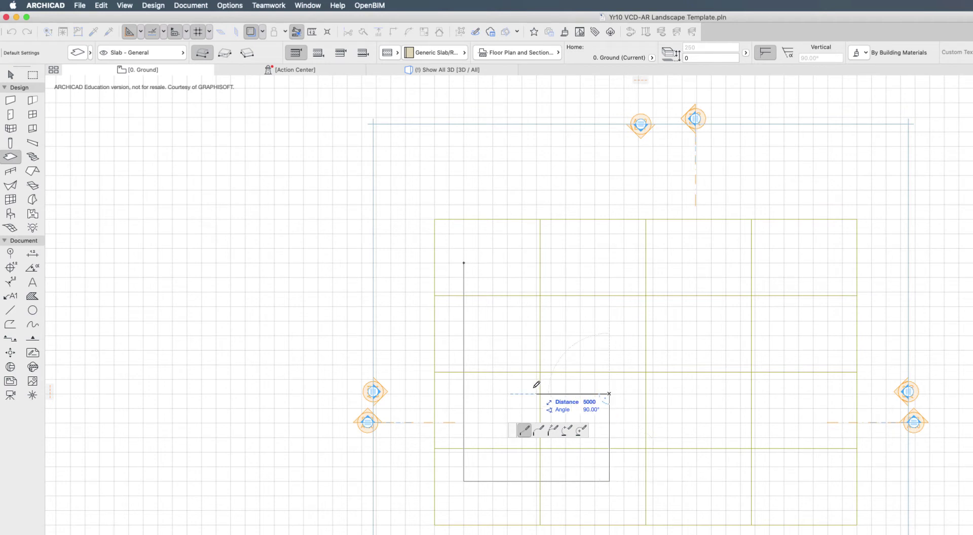
{"action": "left_click", "coordinate": [536, 394]}
{"action": "left_click", "coordinate": [536, 263]}
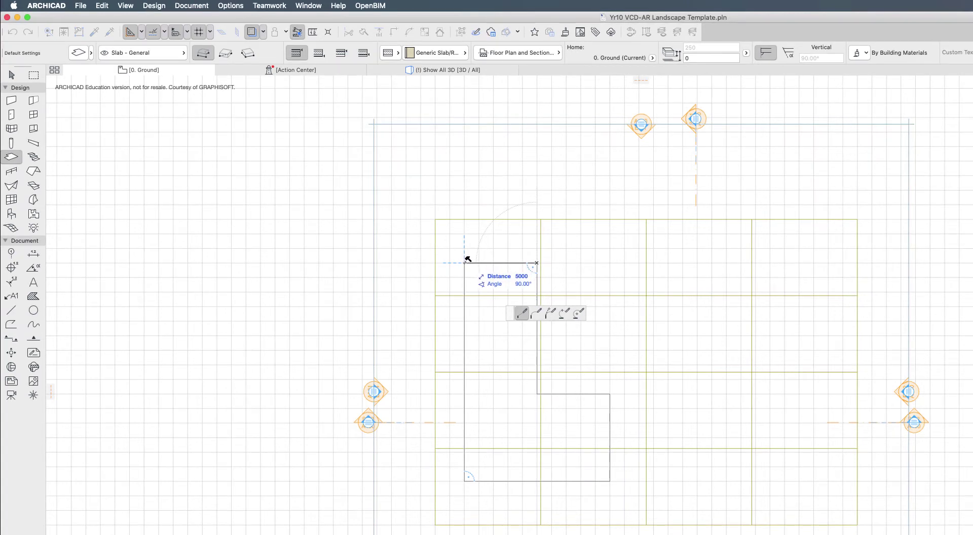
{"action": "left_click", "coordinate": [466, 263]}
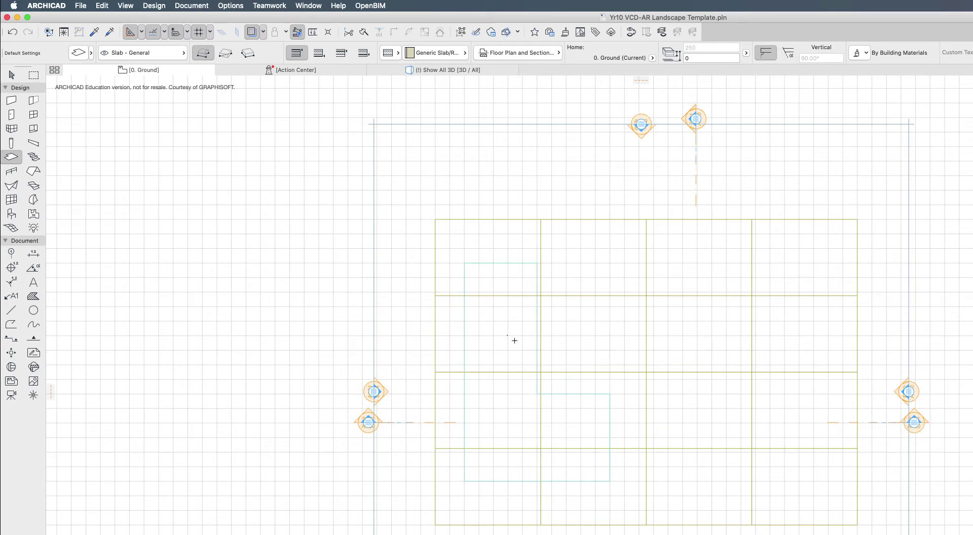
Step: Examine the slab in the 3D view from several angles and return to the ground-floor plan
{"action": "key", "text": "F3"}
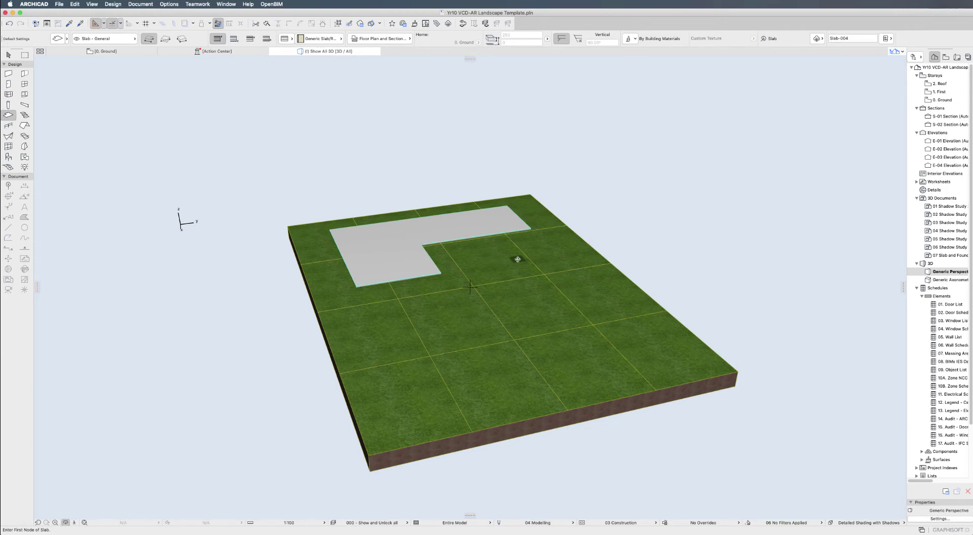
{"action": "left_click_drag", "start_coordinate": [517, 261], "coordinate": [710, 288]}
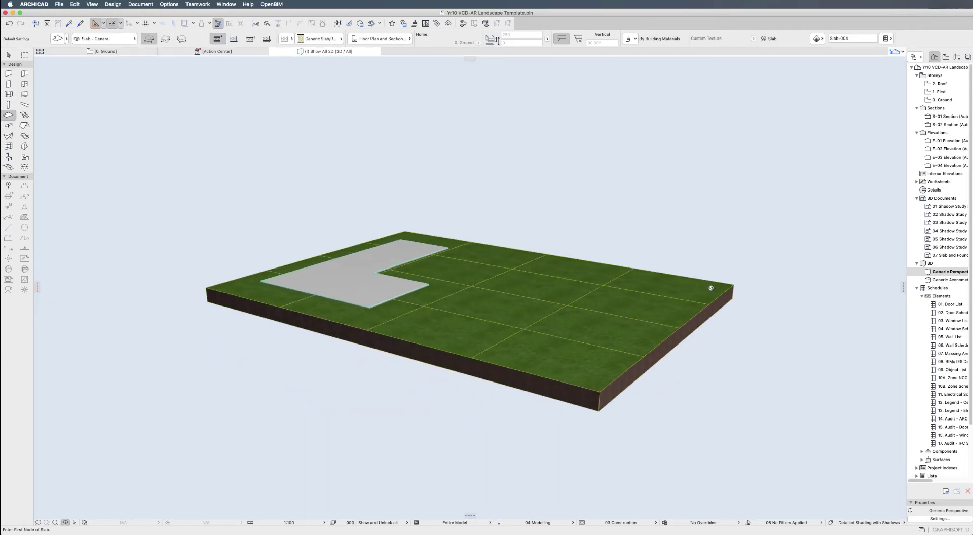
{"action": "left_click_drag", "start_coordinate": [302, 263], "coordinate": [497, 376]}
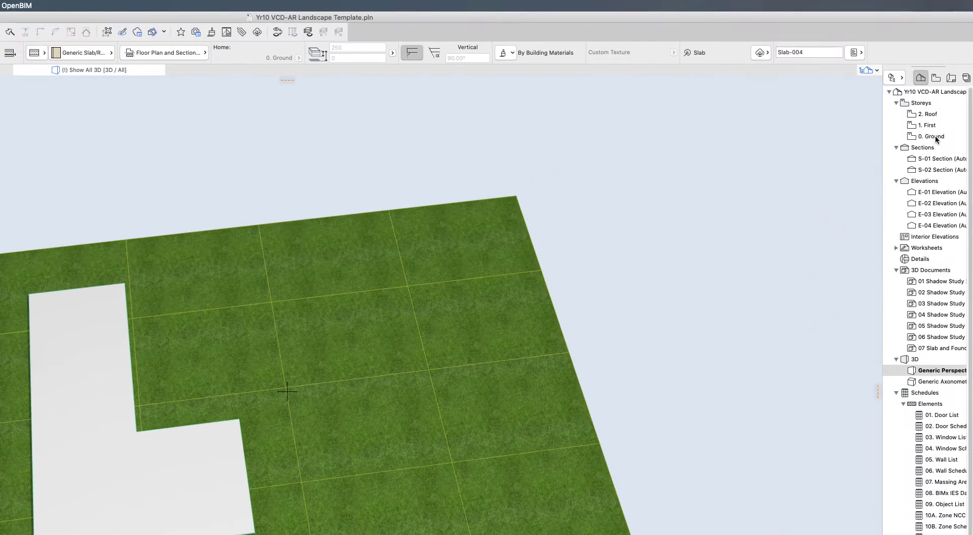
{"action": "double_click", "coordinate": [935, 137]}
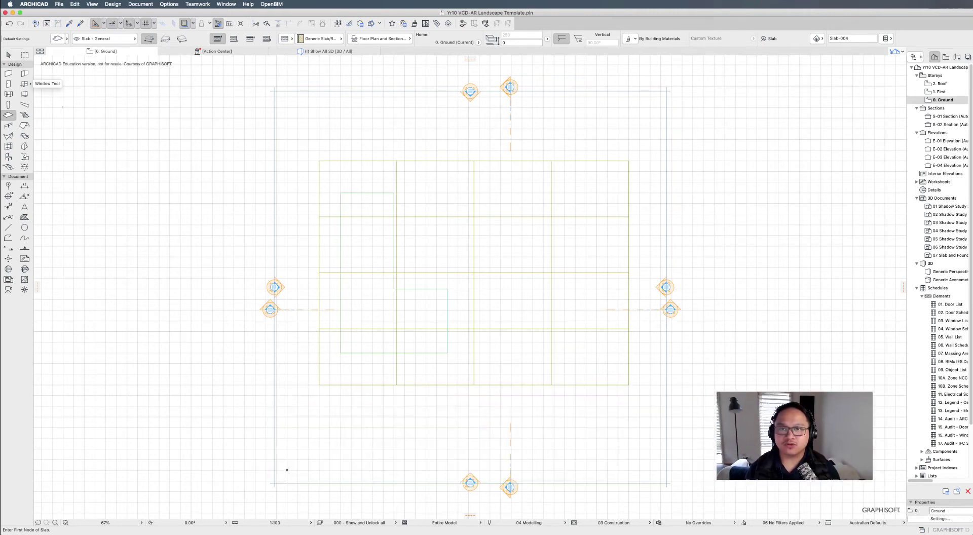
Step: Generate external walls automatically around the whole outline of the L-shaped slab
{"action": "left_click", "coordinate": [8, 73]}
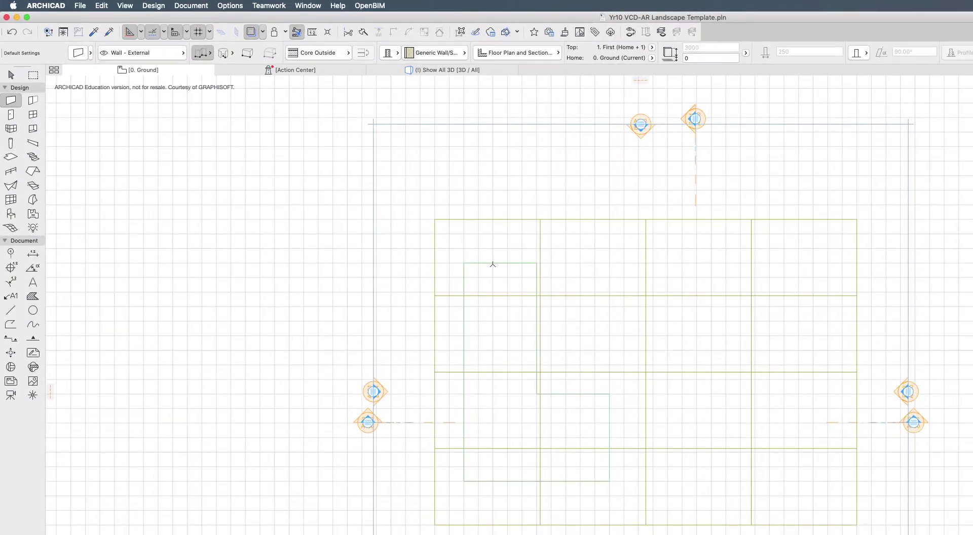
{"action": "key", "text": "space"}
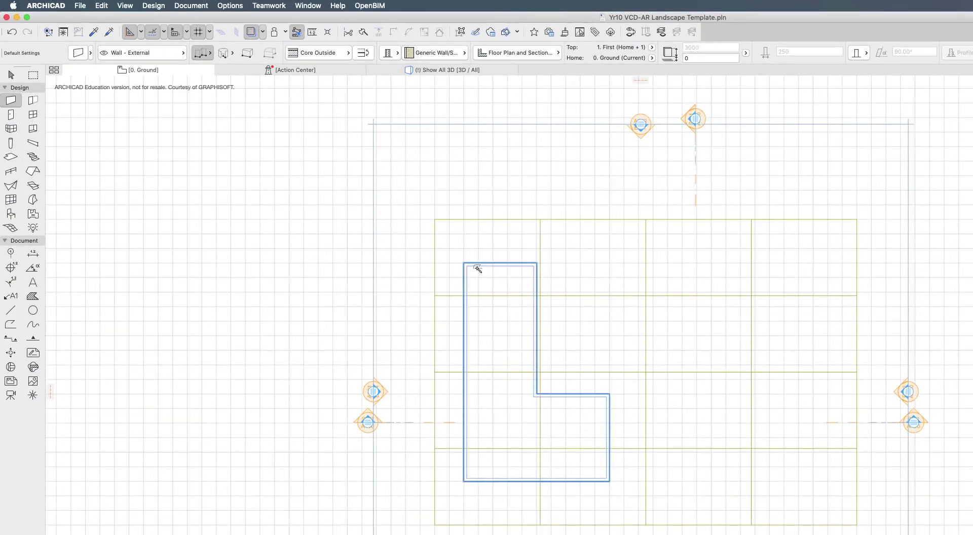
{"action": "left_click", "coordinate": [466, 264]}
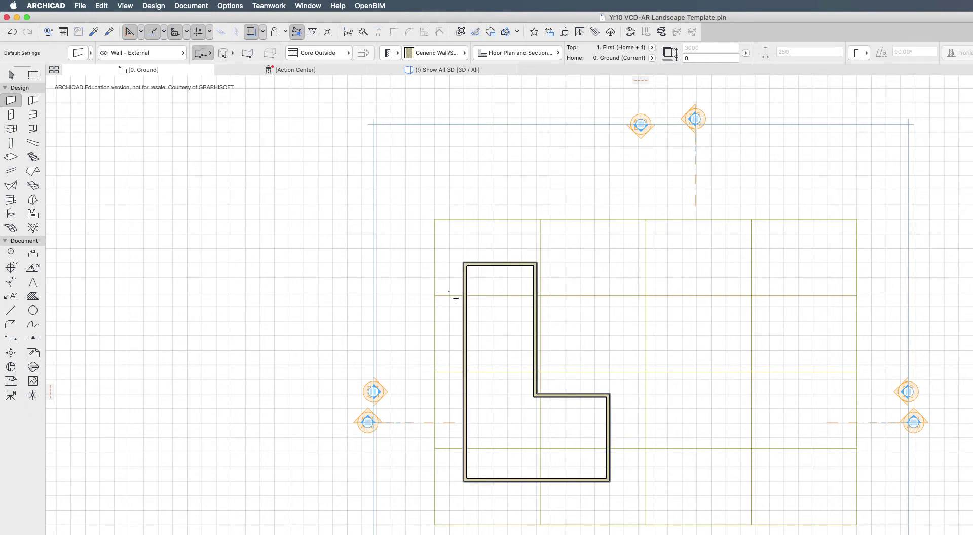
Step: Examine the external walls in the 3D view and return to the ground-floor plan
{"action": "key", "text": "F3"}
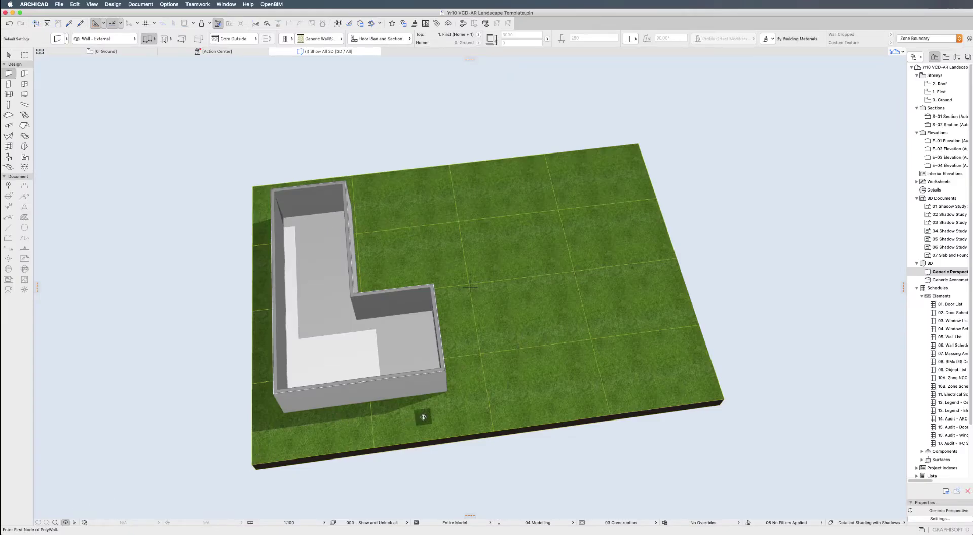
{"action": "left_click_drag", "start_coordinate": [423, 417], "coordinate": [613, 304]}
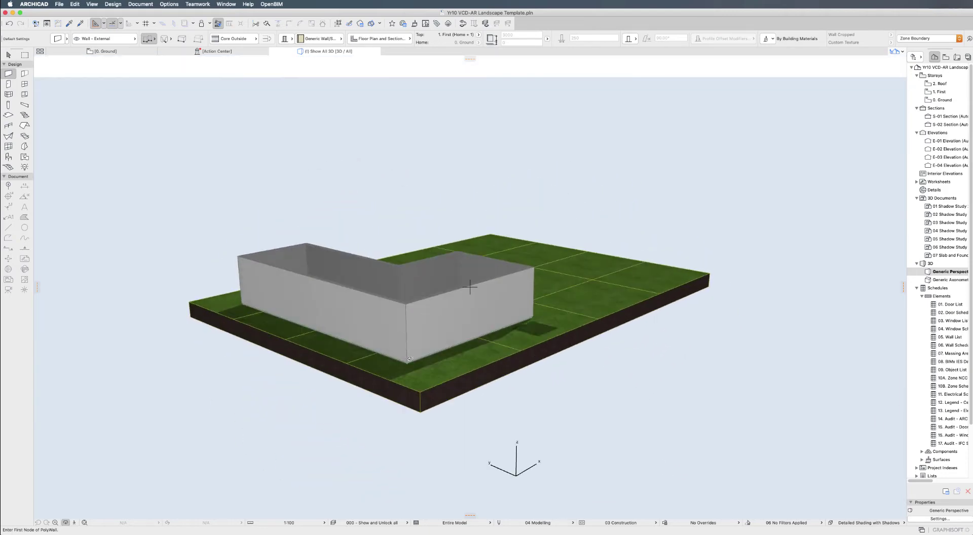
{"action": "double_click", "coordinate": [950, 100]}
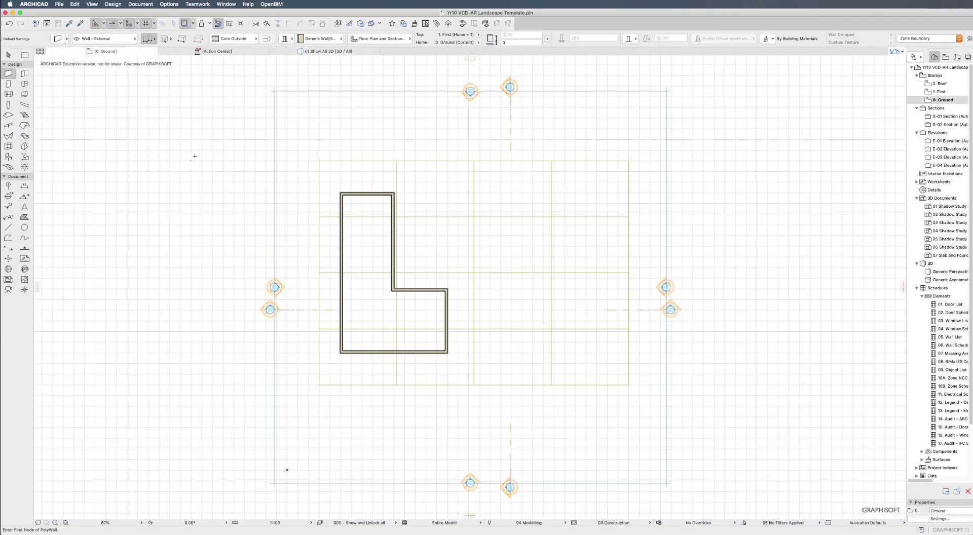
Step: Set the wall structure to EW02: 90mm Stud:PB and turn off grid snap
{"action": "scroll", "coordinate": [377, 234], "scroll_direction": "up", "scroll_amount": 5}
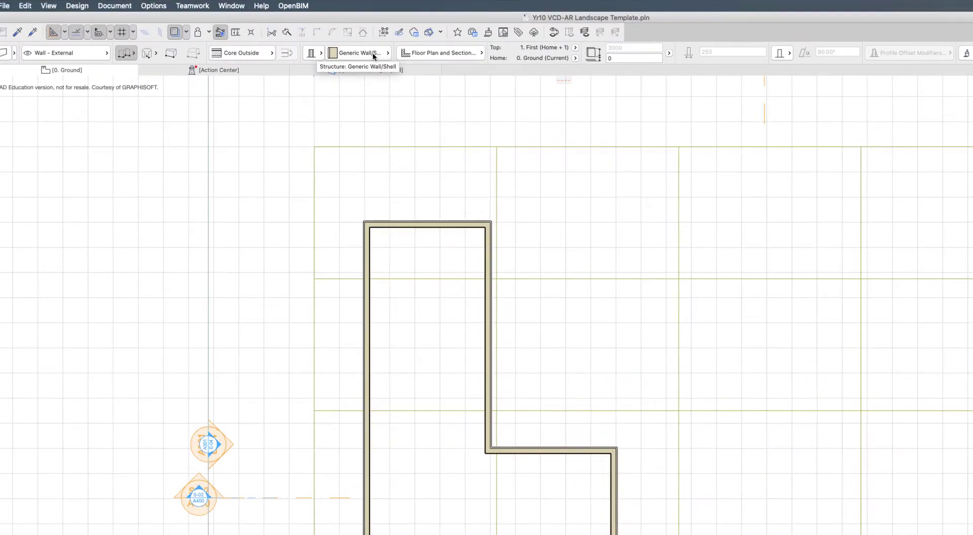
{"action": "left_click", "coordinate": [372, 53]}
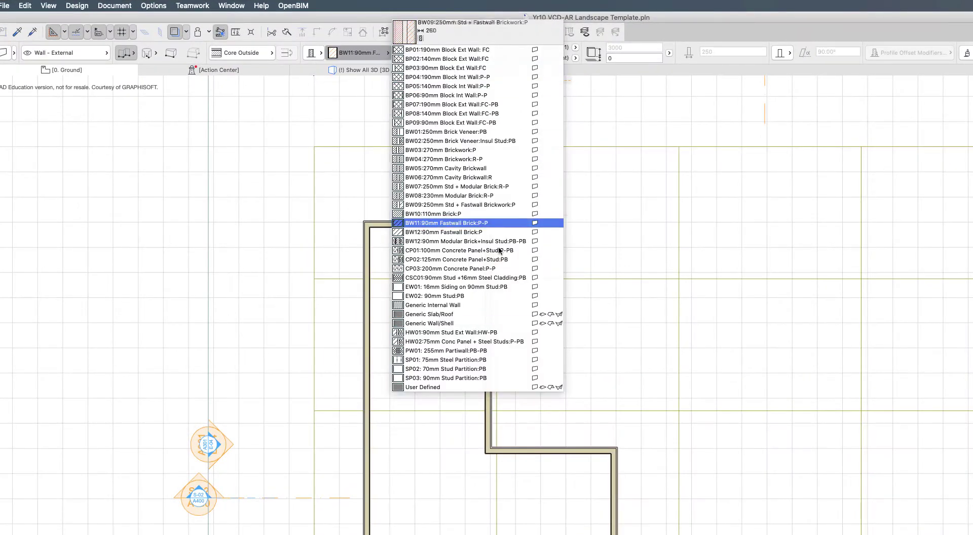
{"action": "left_click", "coordinate": [467, 242]}
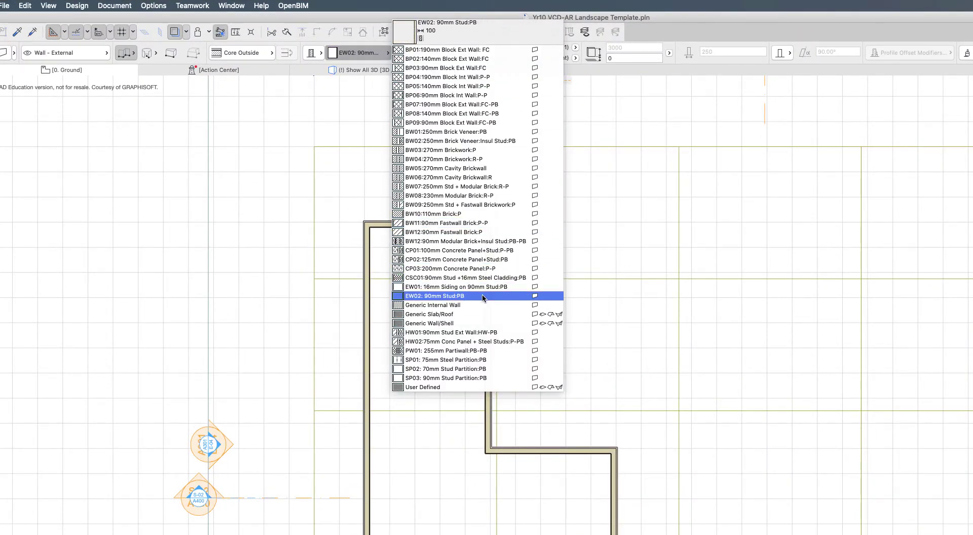
{"action": "left_click", "coordinate": [482, 296]}
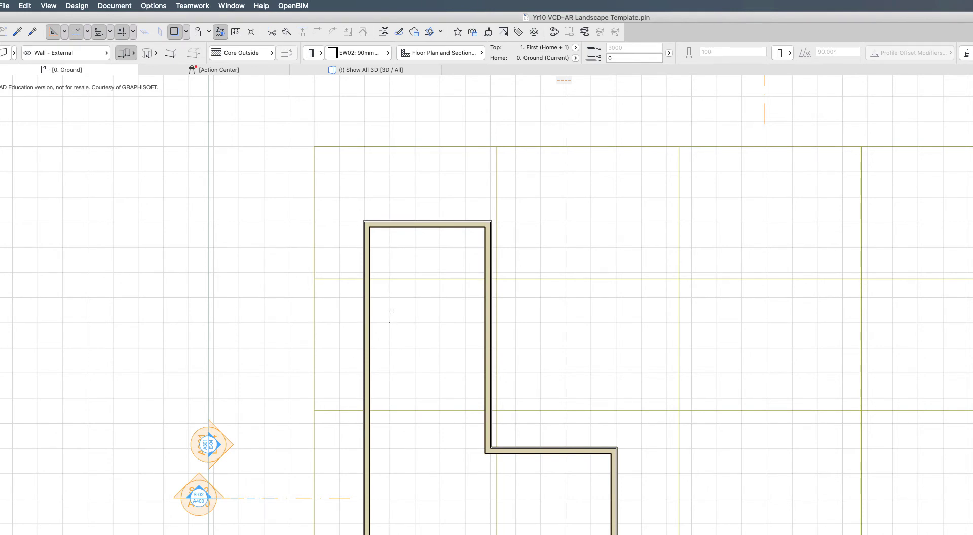
{"action": "left_click", "coordinate": [122, 33]}
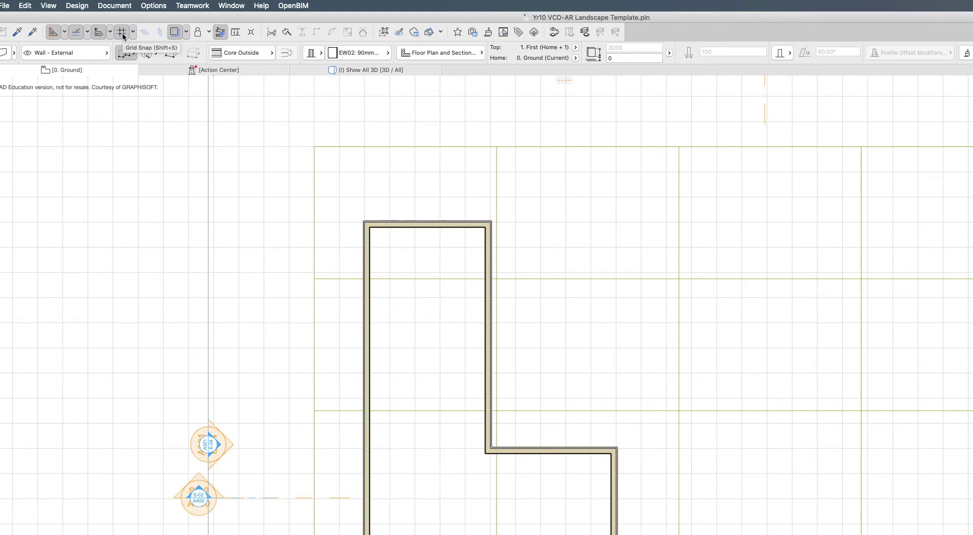
Step: Draw a horizontal internal wall across the upper arm, between the inner faces of its two external side walls
{"action": "left_click", "coordinate": [369, 310]}
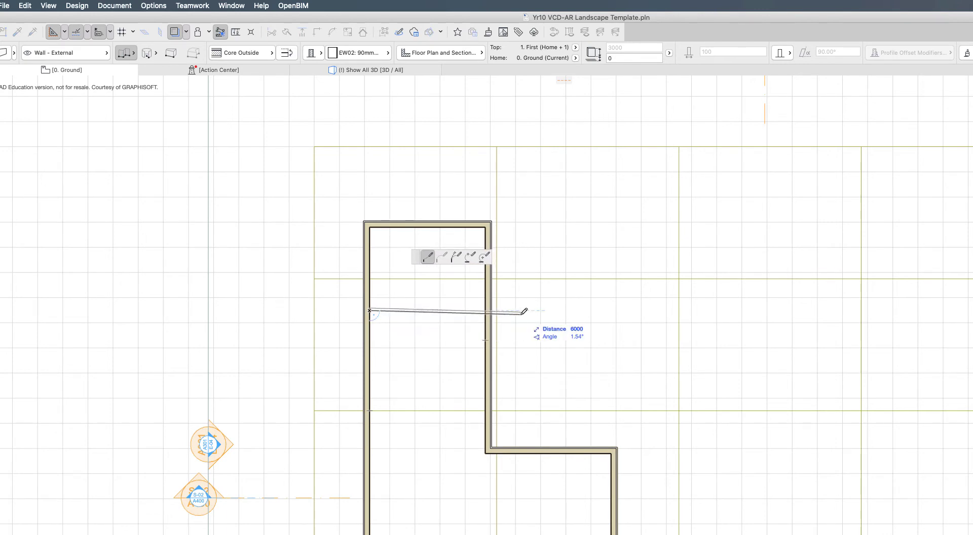
{"action": "left_click", "coordinate": [485, 310]}
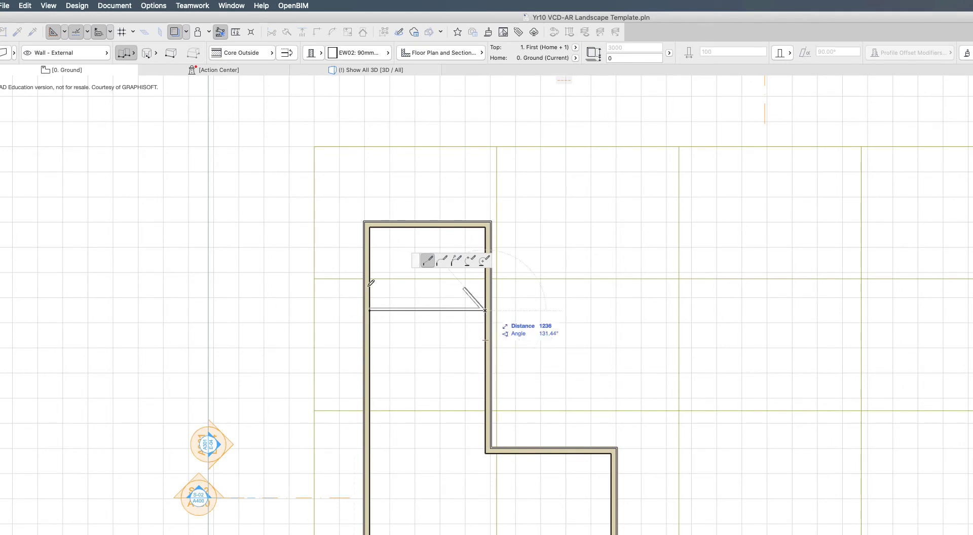
{"action": "left_click", "coordinate": [486, 309]}
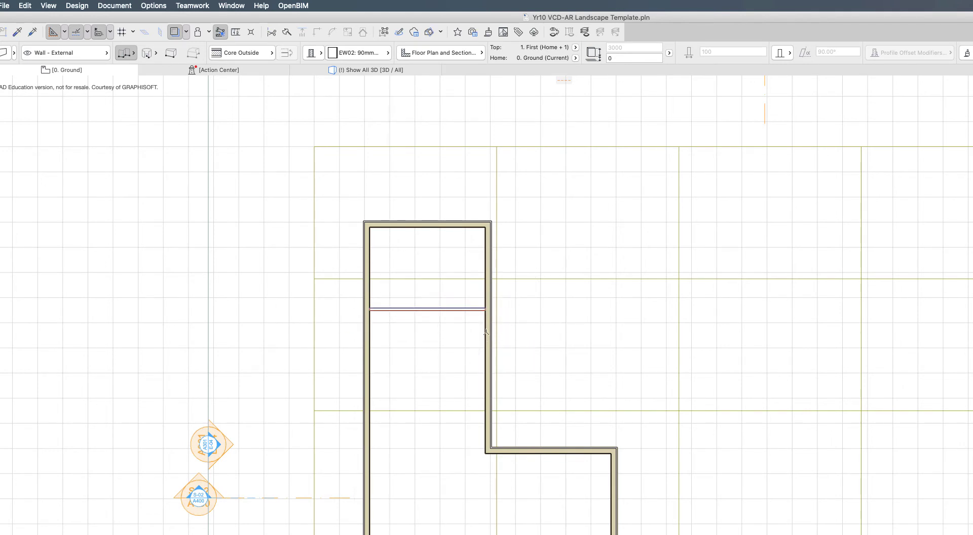
{"action": "left_click", "coordinate": [441, 310]}
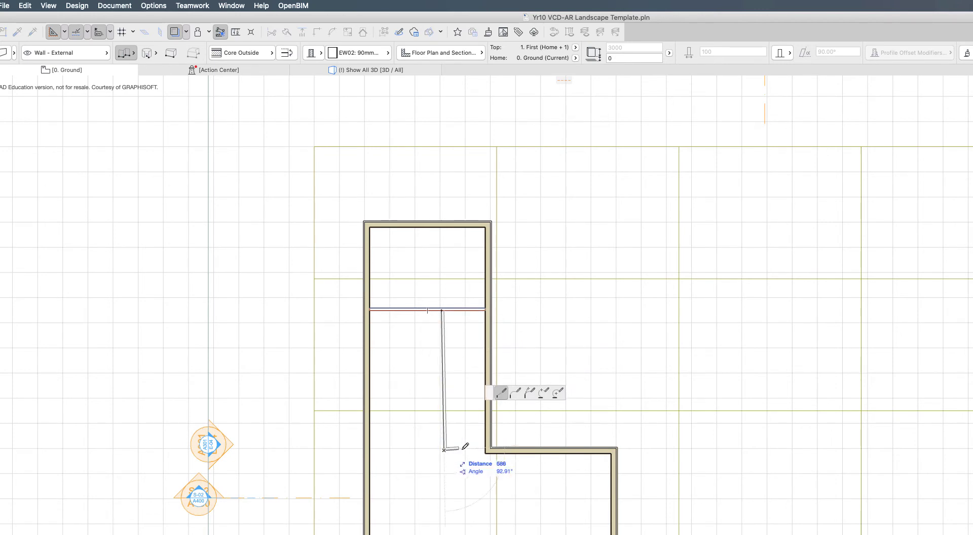
{"action": "left_click", "coordinate": [444, 449]}
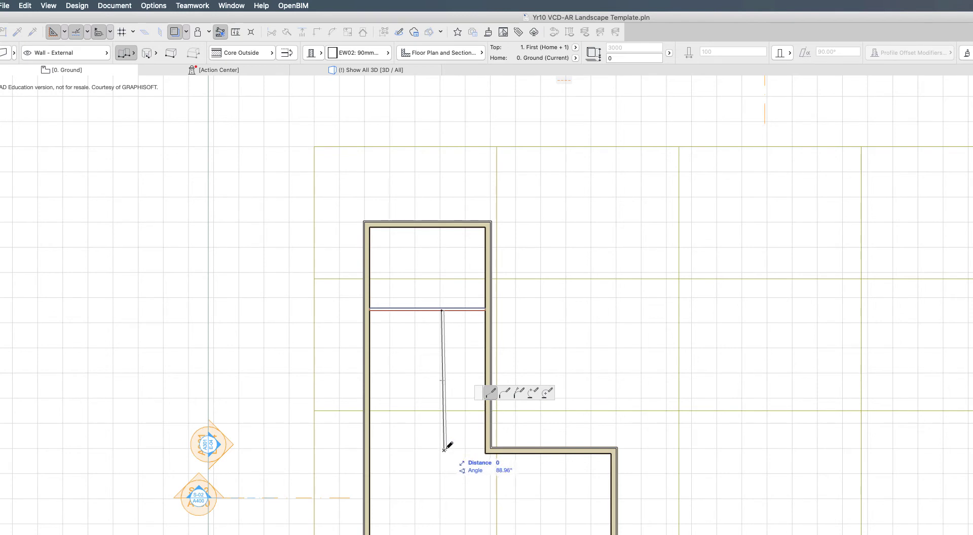
{"action": "key", "text": "Escape"}
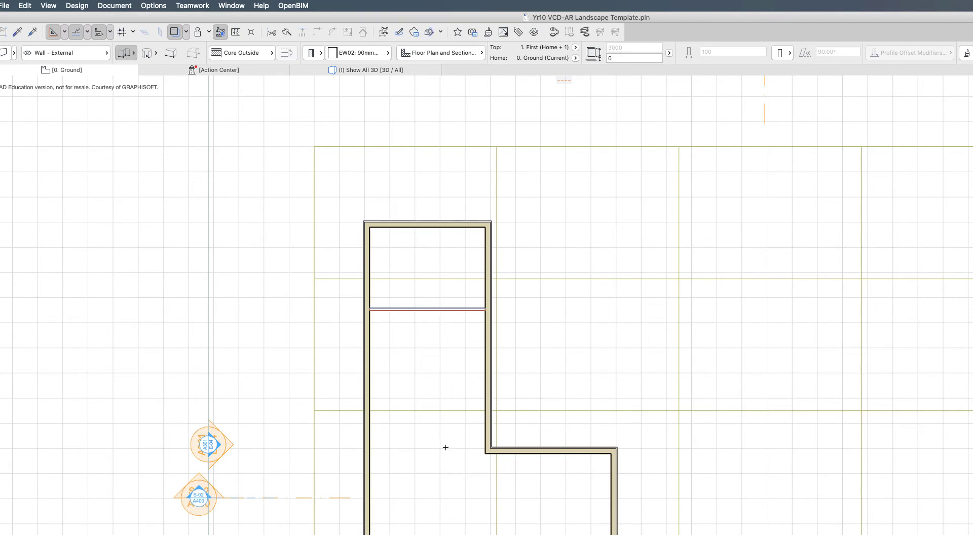
Step: Draw an internal wall perpendicular down from the horizontal partition, turning level with the L's inner corner to meet the left external wall
{"action": "left_click", "coordinate": [439, 310]}
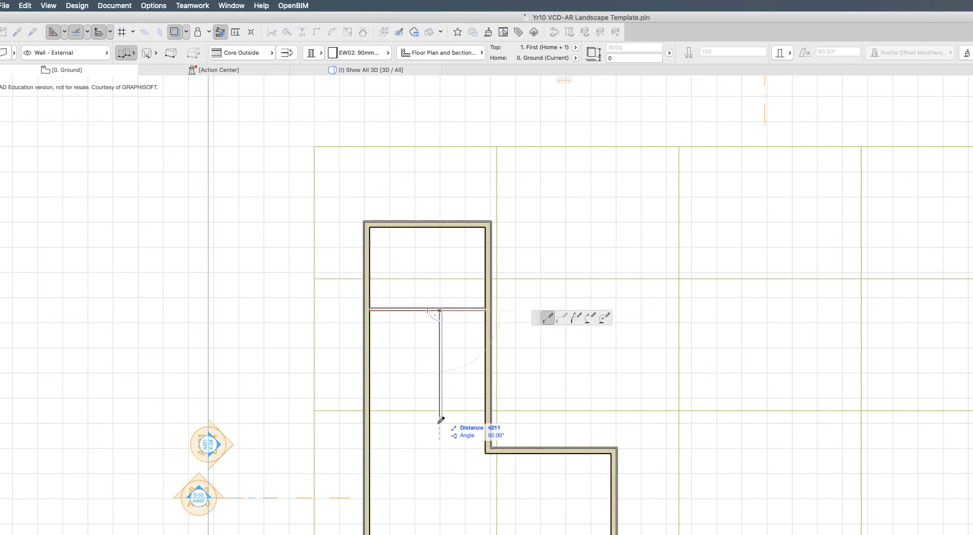
{"action": "left_click", "coordinate": [439, 449]}
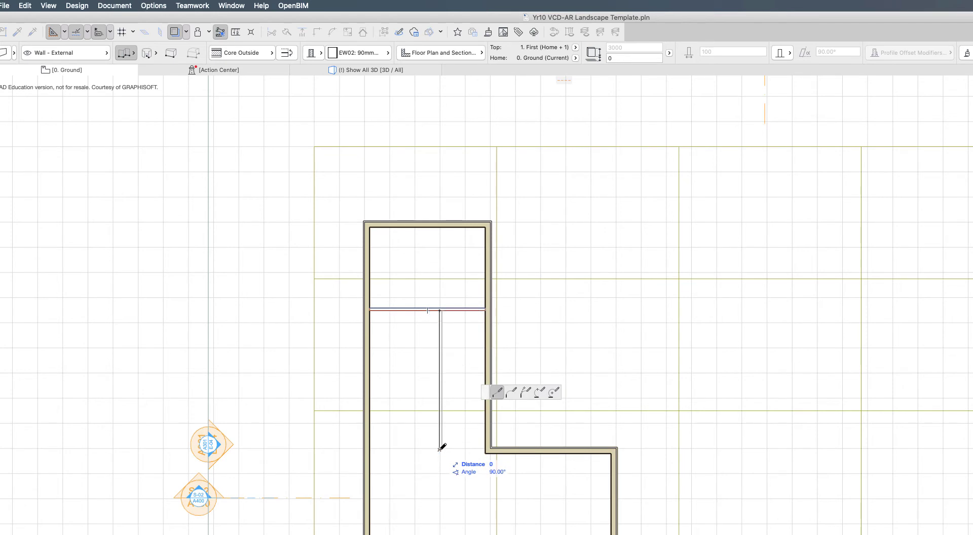
{"action": "left_click", "coordinate": [370, 449]}
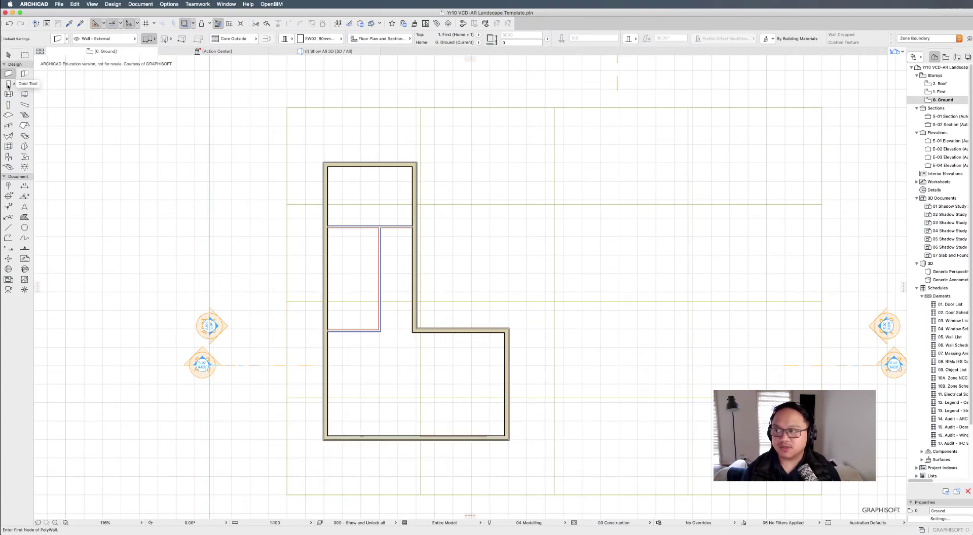
Step: Set the default door to the hinged type Door with 2 Sidelights and Transom 23
{"action": "left_click", "coordinate": [9, 85]}
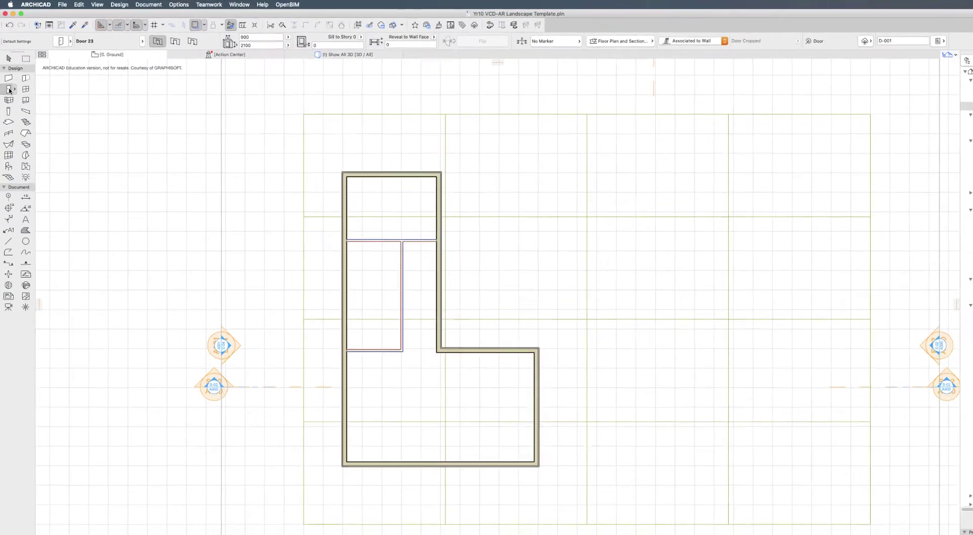
{"action": "double_click", "coordinate": [8, 89]}
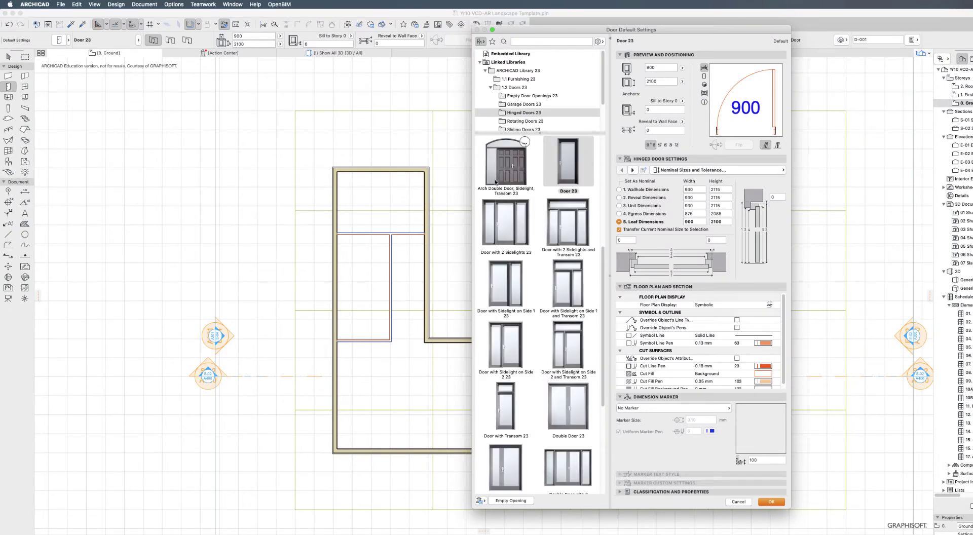
{"action": "left_click", "coordinate": [575, 229]}
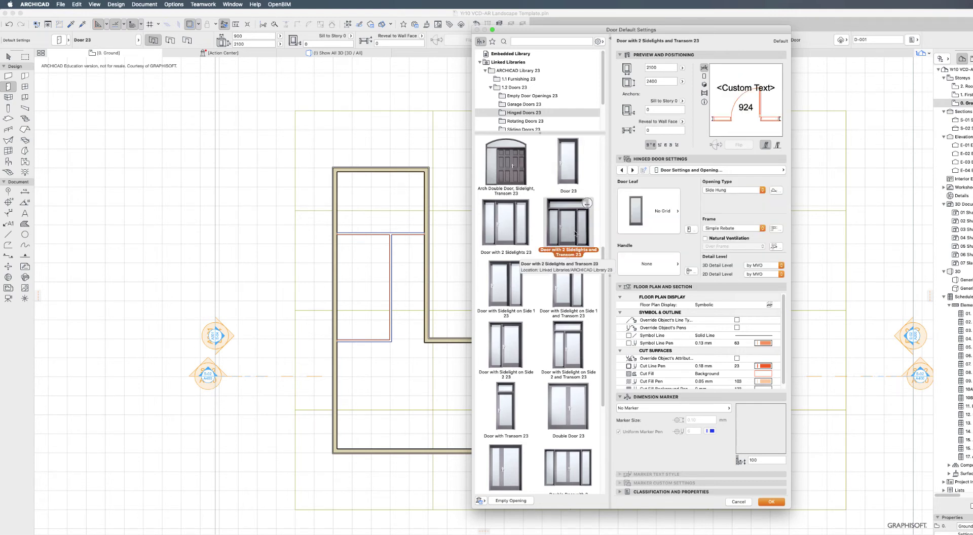
{"action": "left_click", "coordinate": [774, 502]}
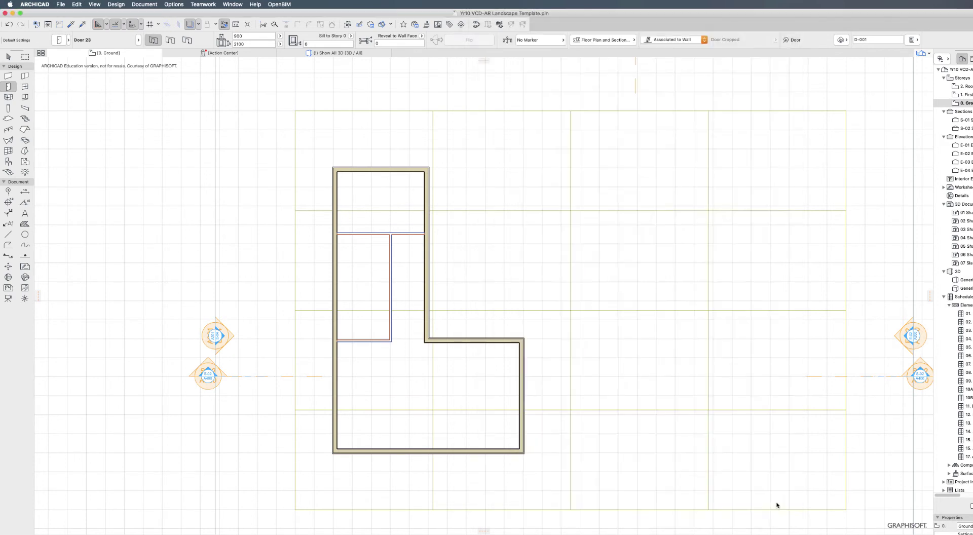
Step: Place the Door with 2 Sidelights and Transom 23 in the short external wall beside the L's inner corner, opening into the lower room
{"action": "left_click", "coordinate": [485, 340]}
{"action": "left_click", "coordinate": [476, 338]}
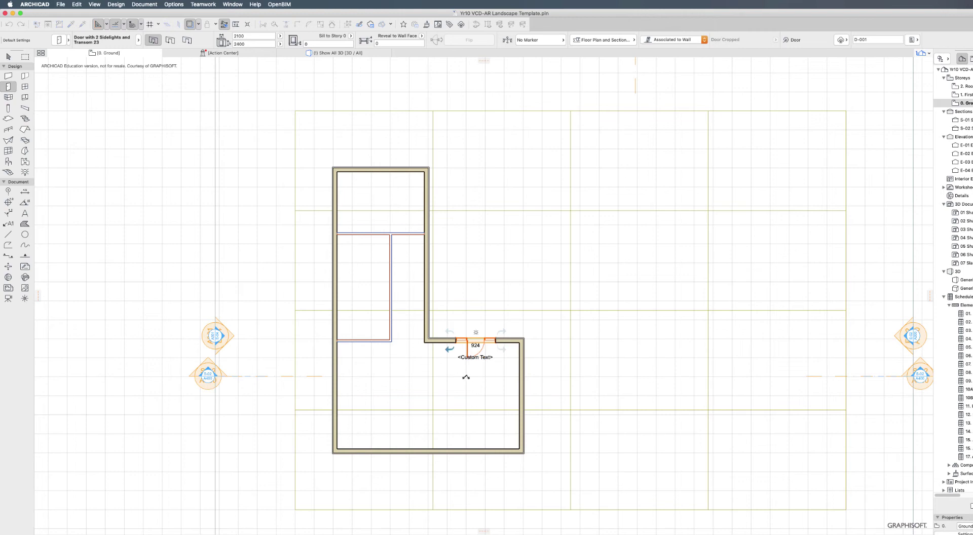
{"action": "left_click", "coordinate": [497, 366]}
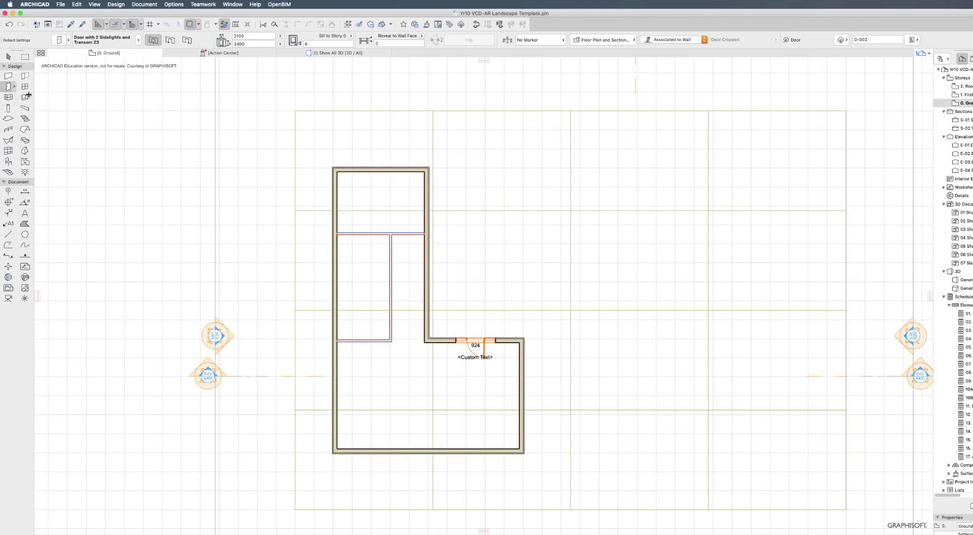
Step: Switch the default door to Door 23 and place one near the vertical internal wall's lower end and one in the horizontal partition by the corridor
{"action": "double_click", "coordinate": [8, 88]}
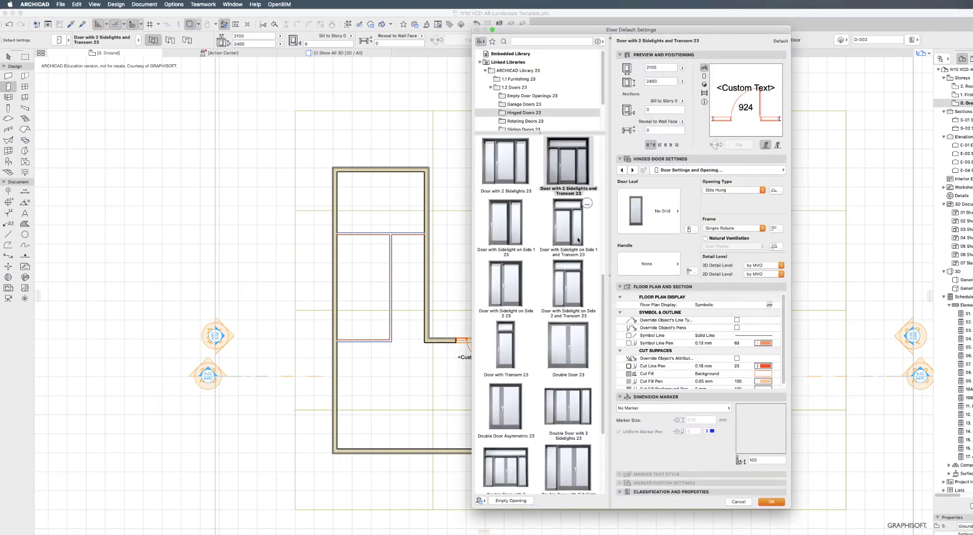
{"action": "scroll", "coordinate": [570, 202], "scroll_direction": "up", "scroll_amount": 3}
{"action": "scroll", "coordinate": [570, 202], "scroll_direction": "up", "scroll_amount": 1}
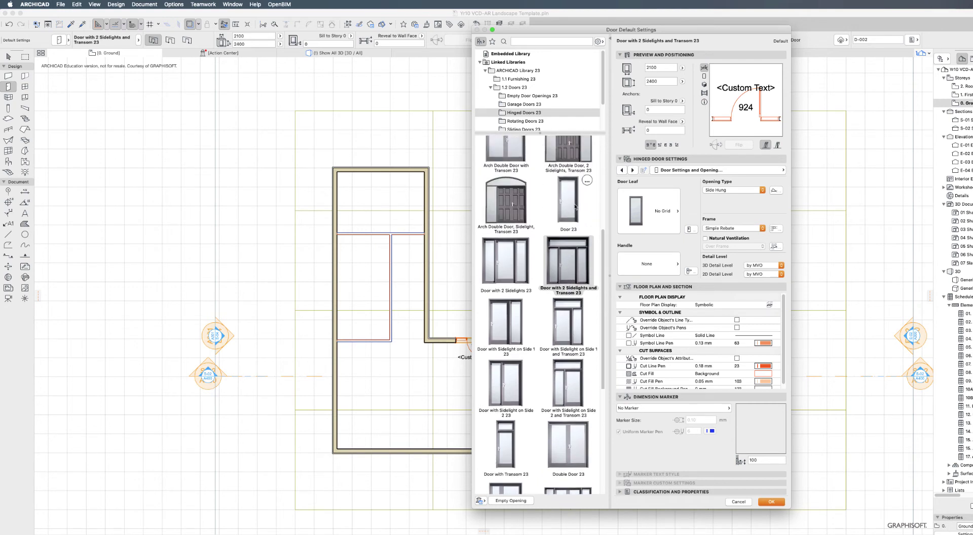
{"action": "left_click", "coordinate": [570, 213]}
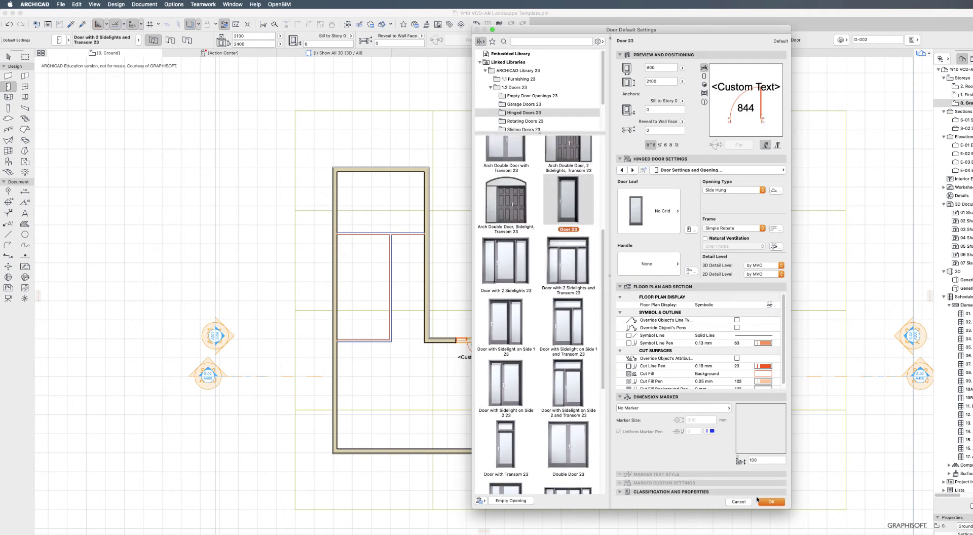
{"action": "left_click", "coordinate": [770, 502]}
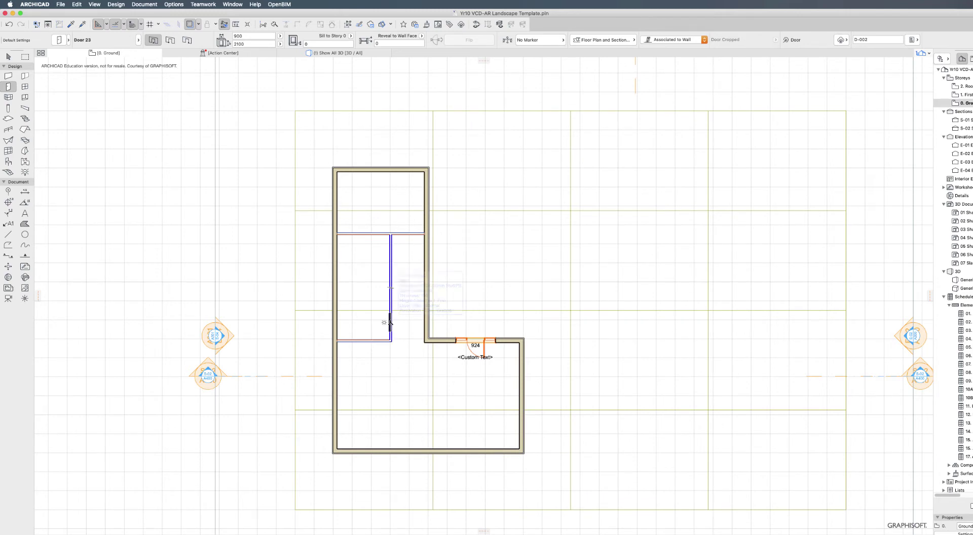
{"action": "left_click", "coordinate": [390, 322]}
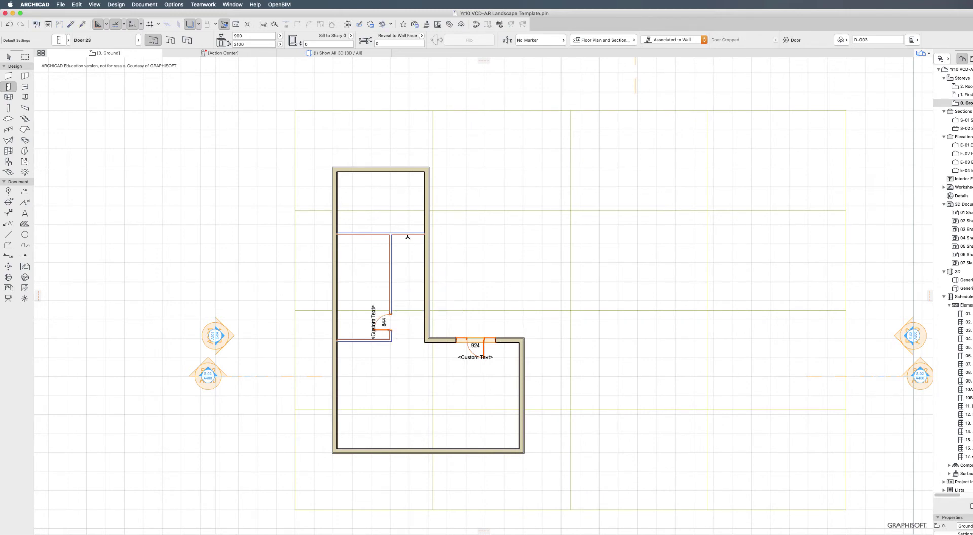
{"action": "left_click", "coordinate": [408, 234]}
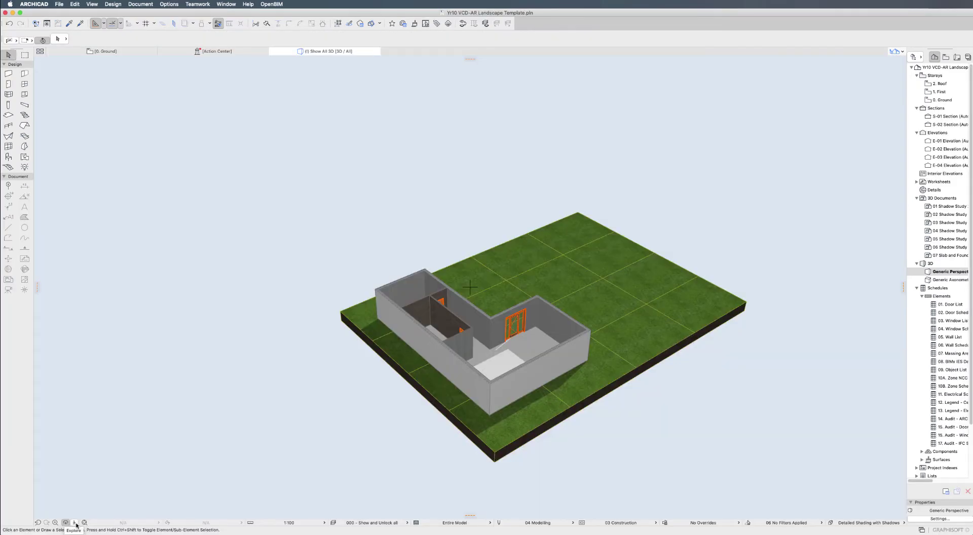
Step: Explore the house in 3D to examine the walls and doors from inside and outside
{"action": "left_click", "coordinate": [74, 523]}
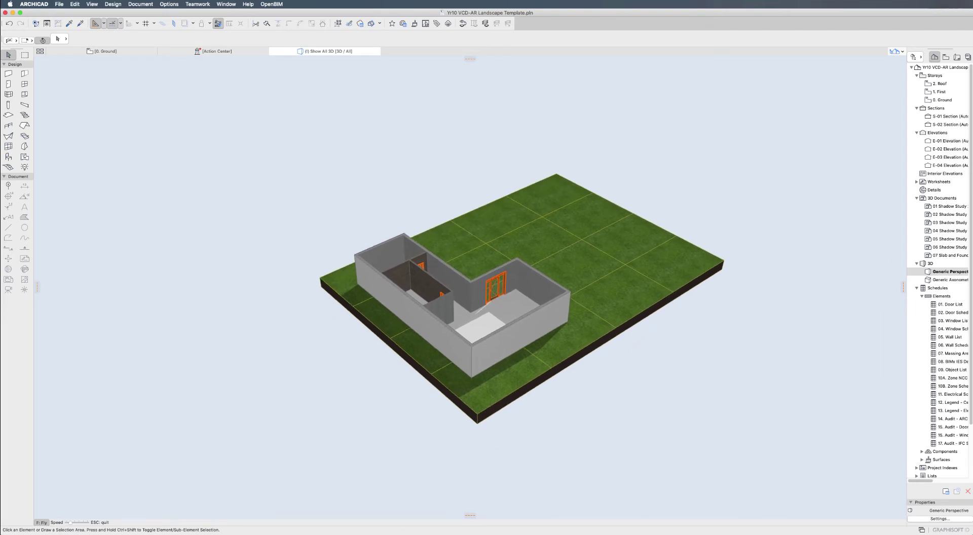
{"action": "key", "text": "Up"}
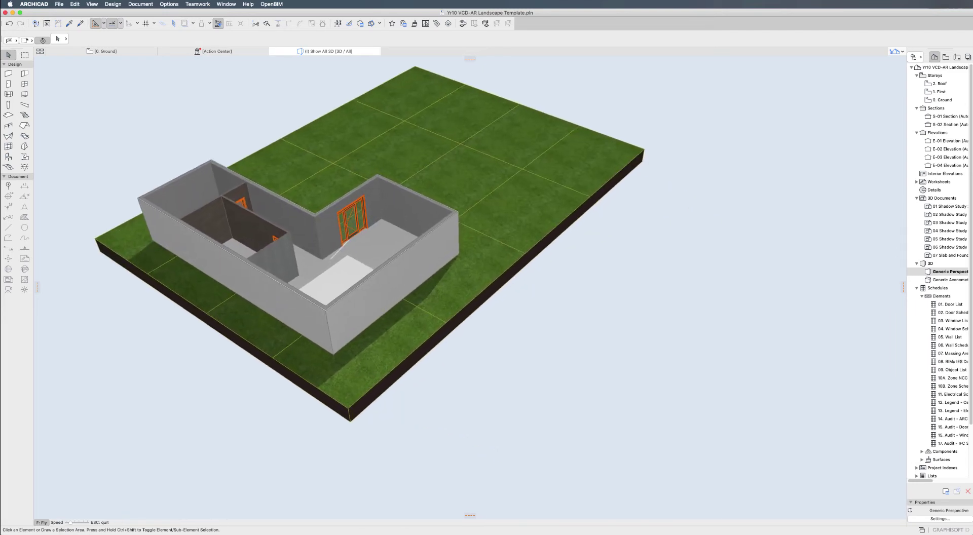
{"action": "key", "text": "Up"}
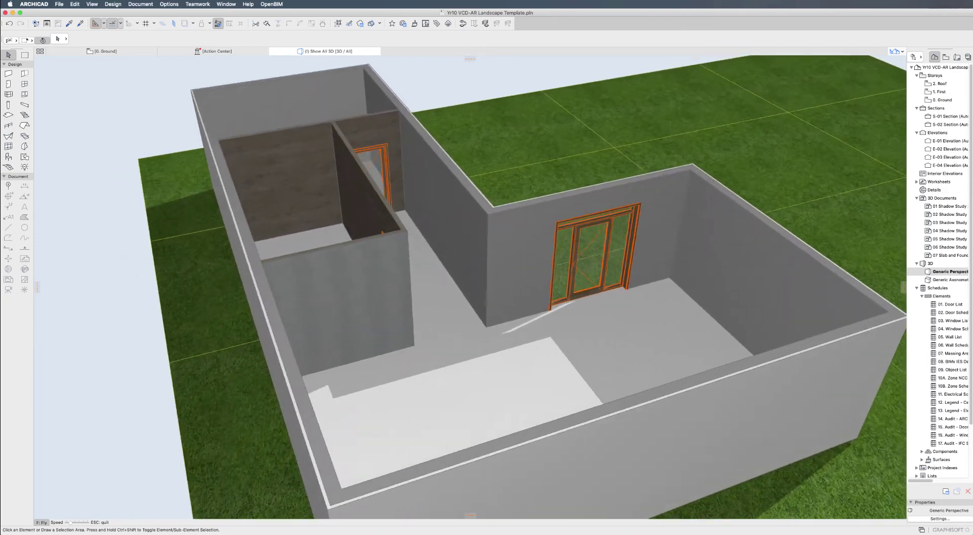
{"action": "key", "text": "Up"}
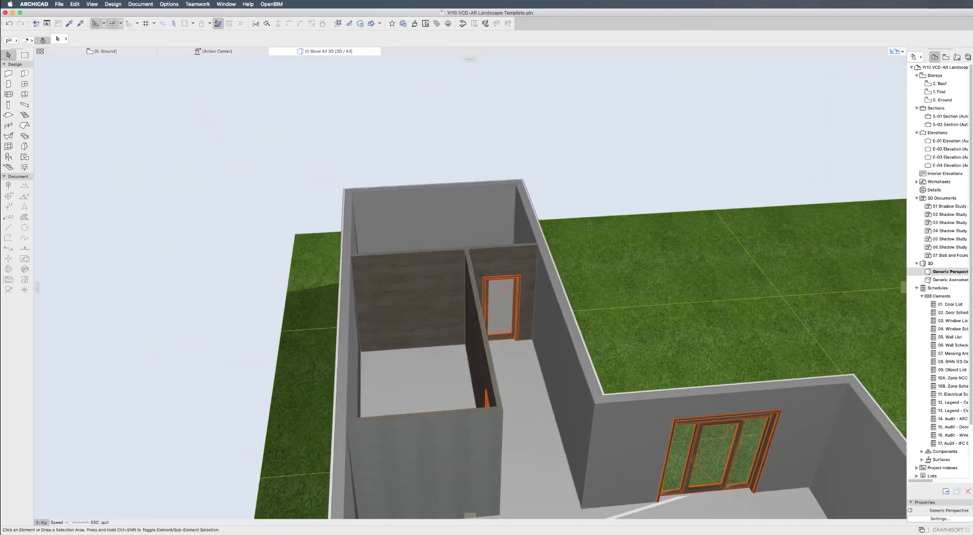
{"action": "key", "text": "Up"}
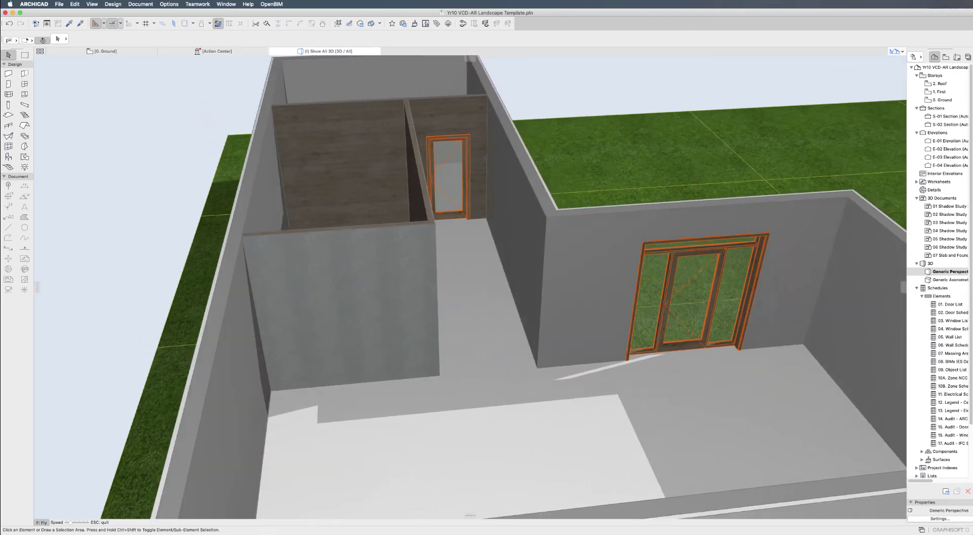
{"action": "key", "text": "Down"}
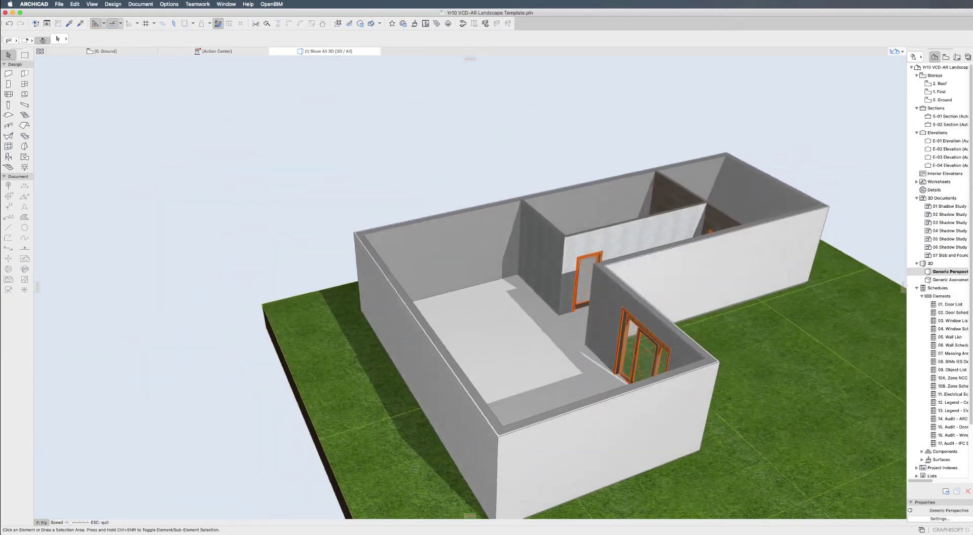
{"action": "key", "text": "Down"}
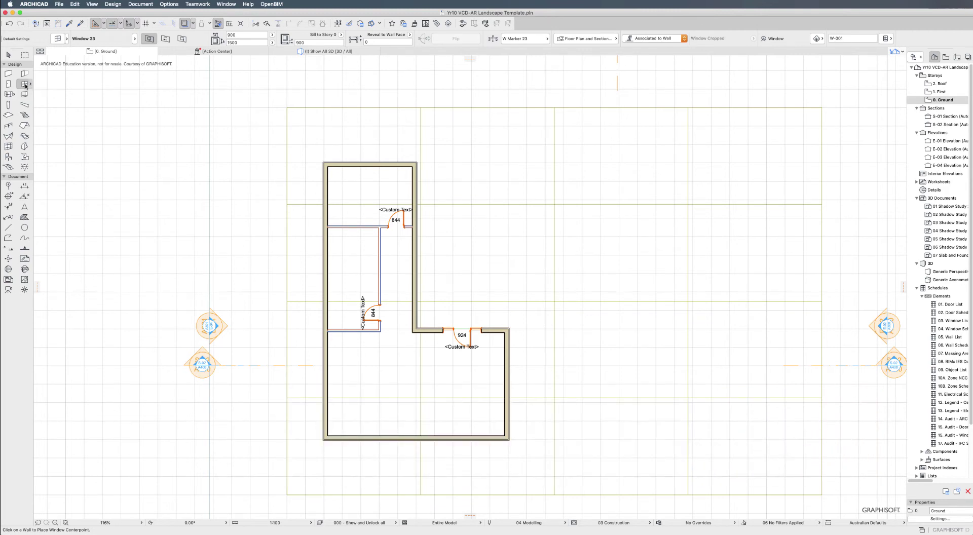
Step: Set the default Window 23 to 2000 wide, 2800 high with a 100 sill, and place one centred in the upper arm's end wall
{"action": "double_click", "coordinate": [25, 87]}
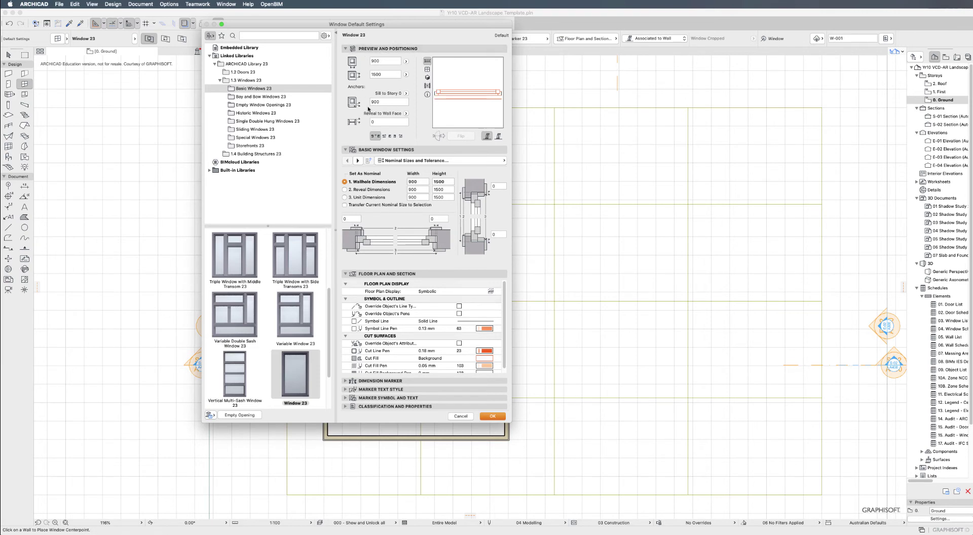
{"action": "left_click", "coordinate": [381, 61]}
{"action": "type", "text": "2000"}
{"action": "key", "text": "Tab"}
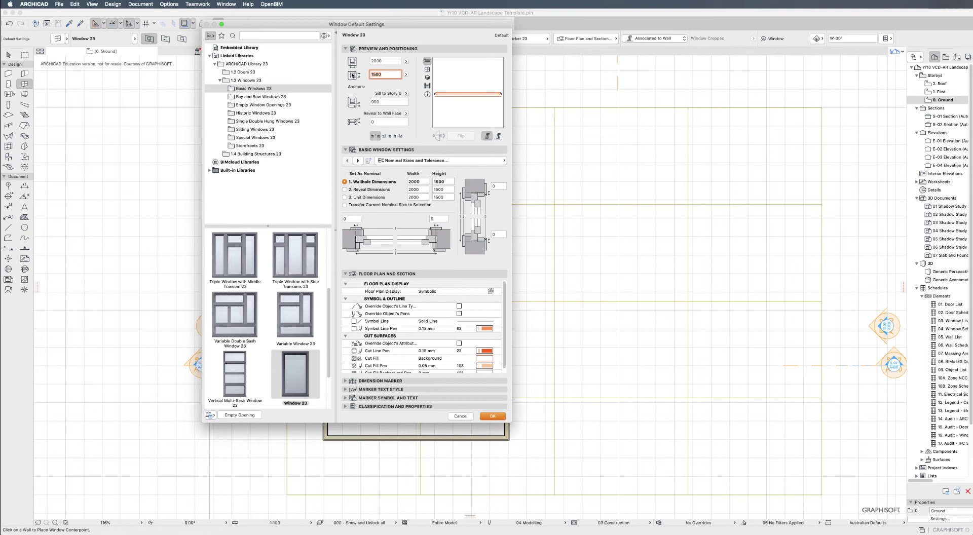
{"action": "type", "text": "28"}
{"action": "double_click", "coordinate": [395, 102]}
{"action": "type", "text": "1"}
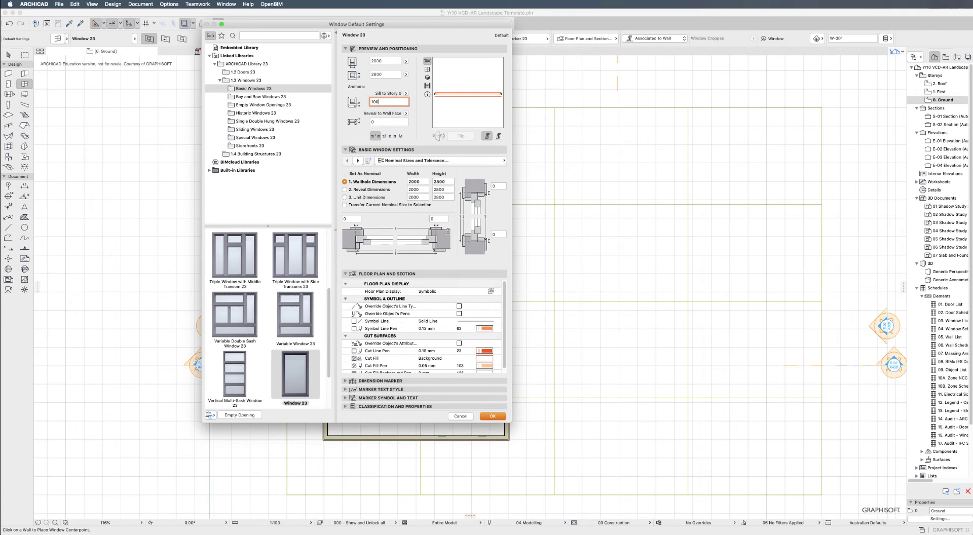
{"action": "left_click", "coordinate": [492, 416]}
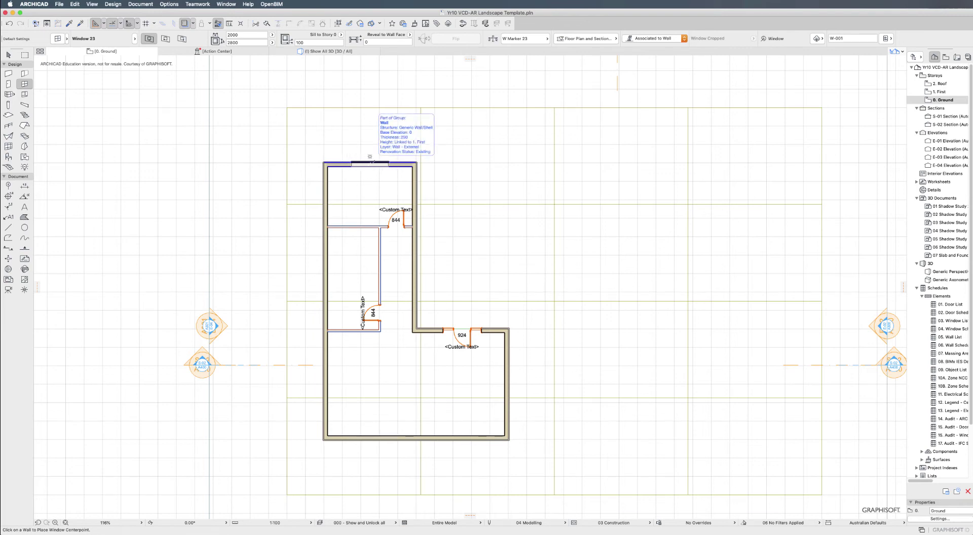
{"action": "left_click", "coordinate": [372, 162]}
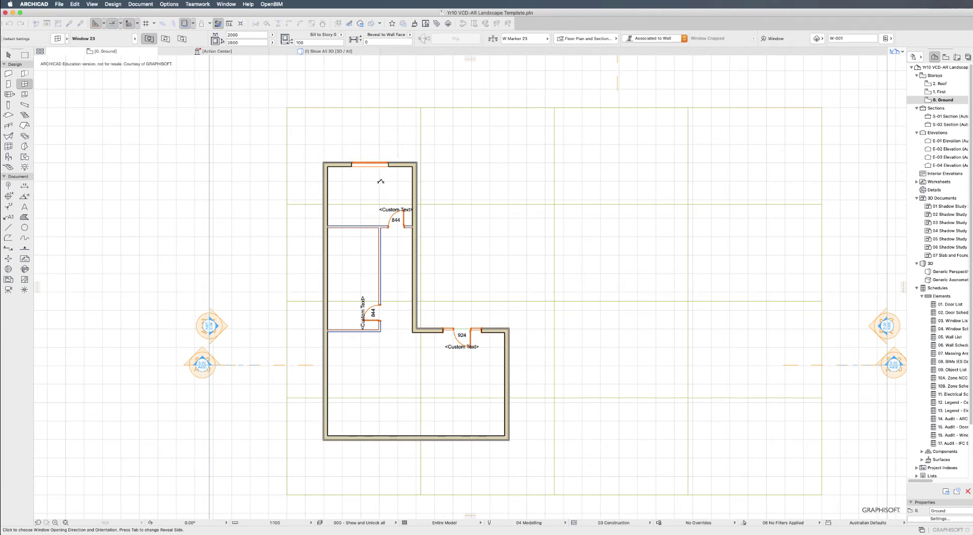
{"action": "left_click", "coordinate": [361, 181]}
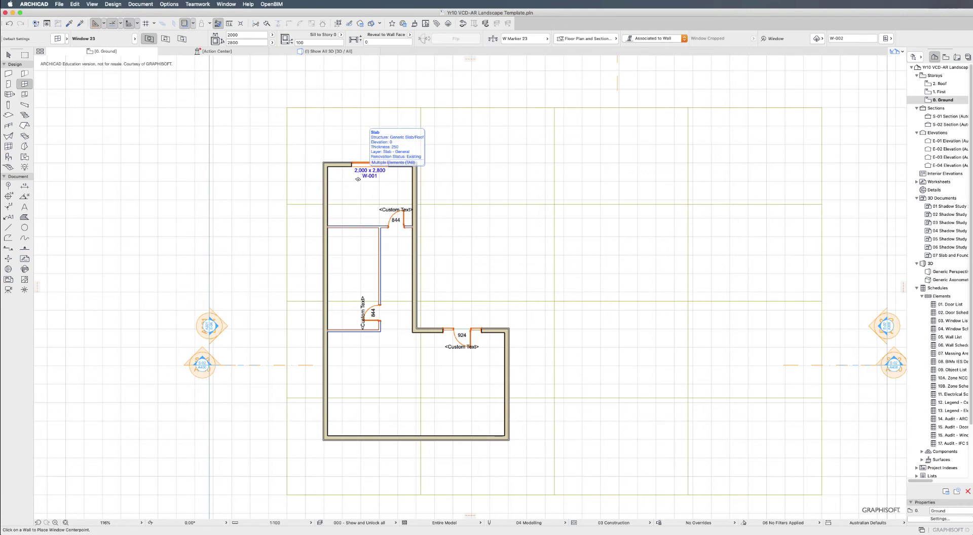
Step: Examine the new end-wall window and its sill in 3D from outside the upper arm
{"action": "key", "text": "F3"}
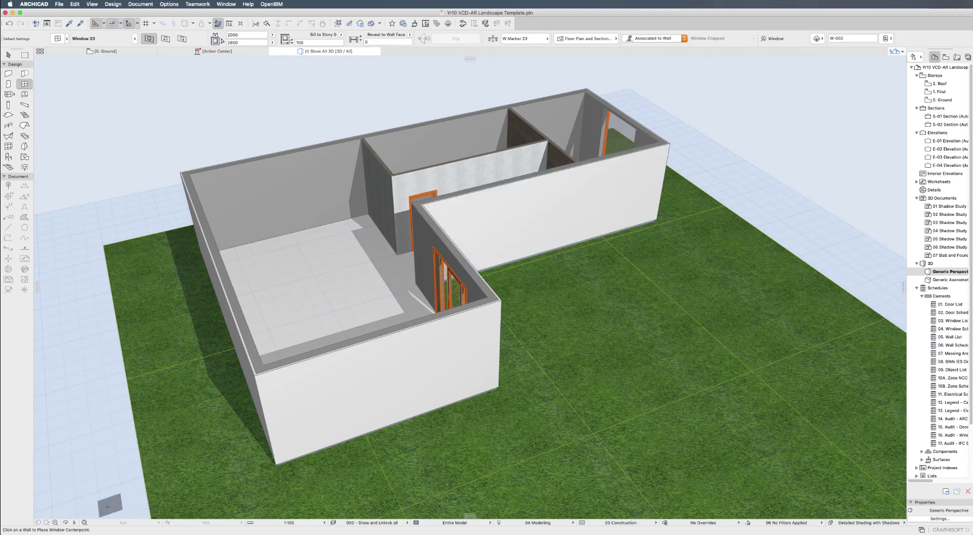
{"action": "left_click", "coordinate": [73, 523]}
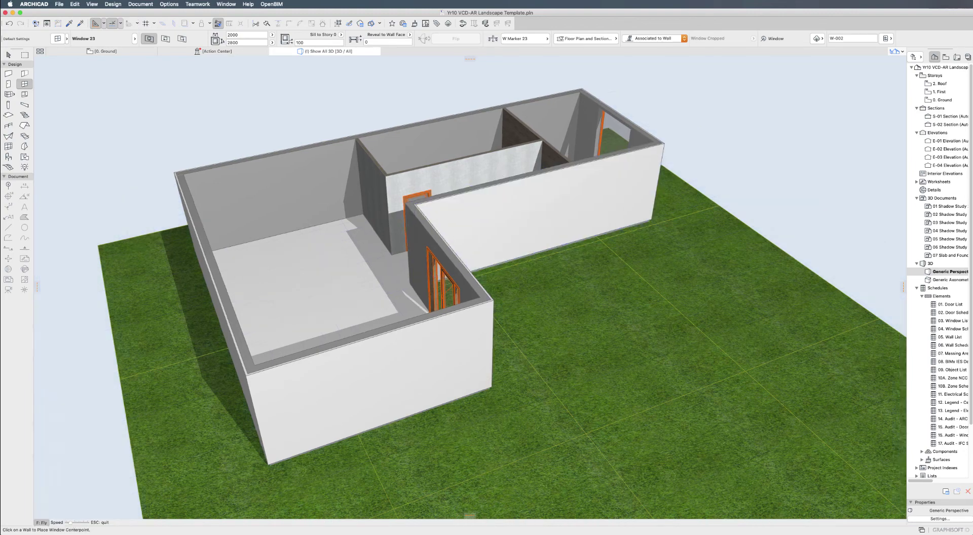
{"action": "key", "text": "Right"}
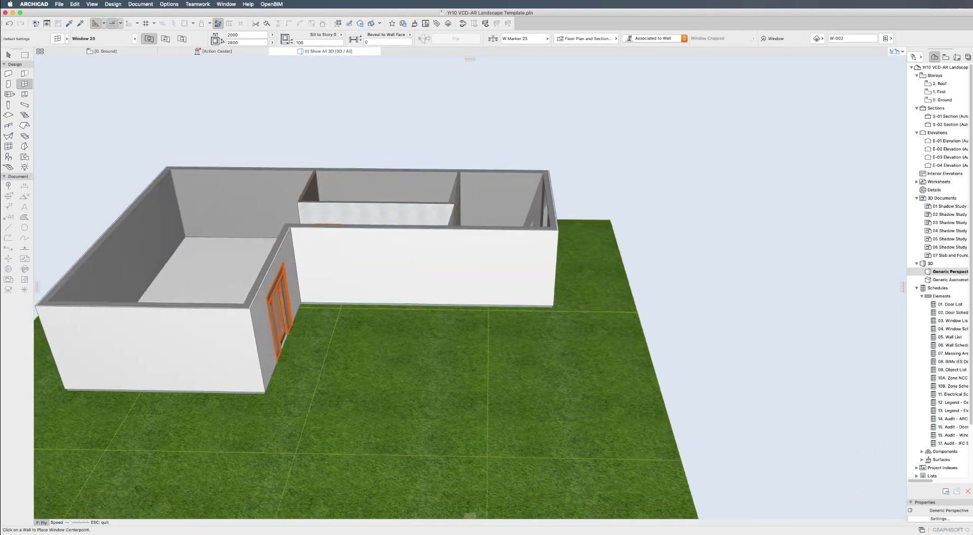
{"action": "key", "text": "Right"}
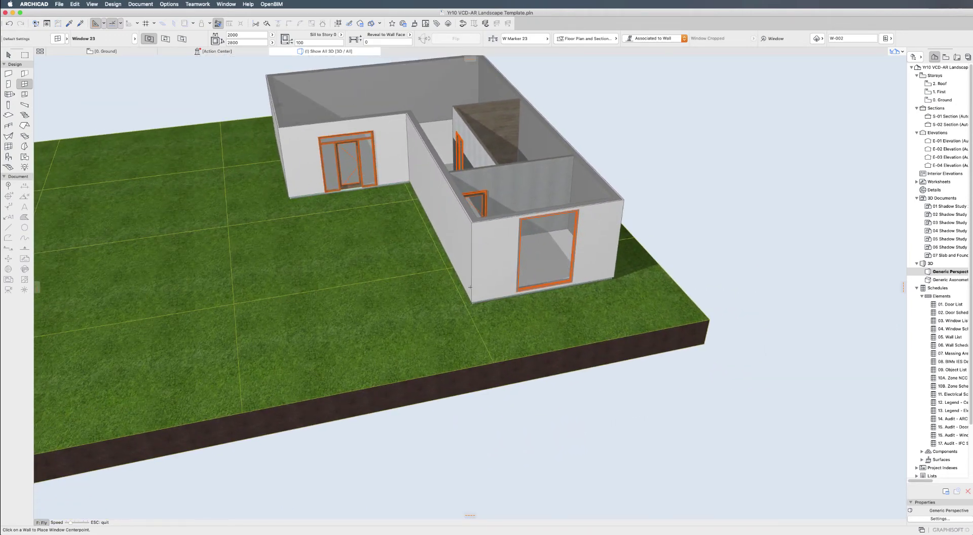
{"action": "key", "text": "Escape"}
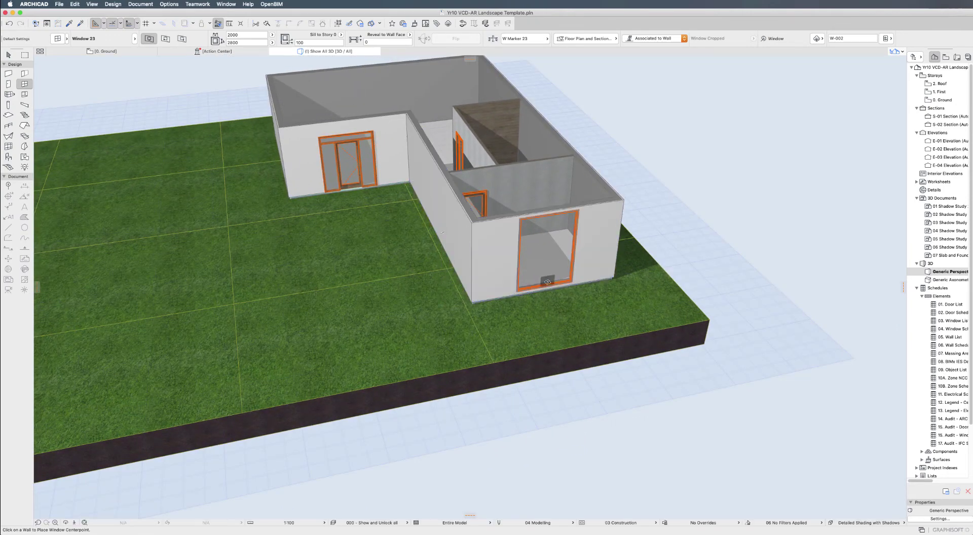
{"action": "key", "text": "Escape"}
{"action": "left_click", "coordinate": [551, 286]}
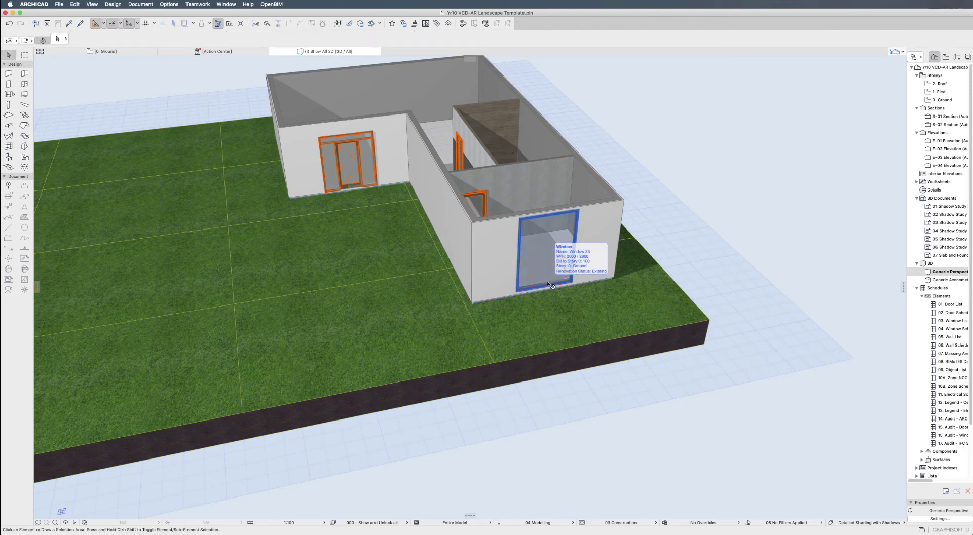
{"action": "key", "text": "Escape"}
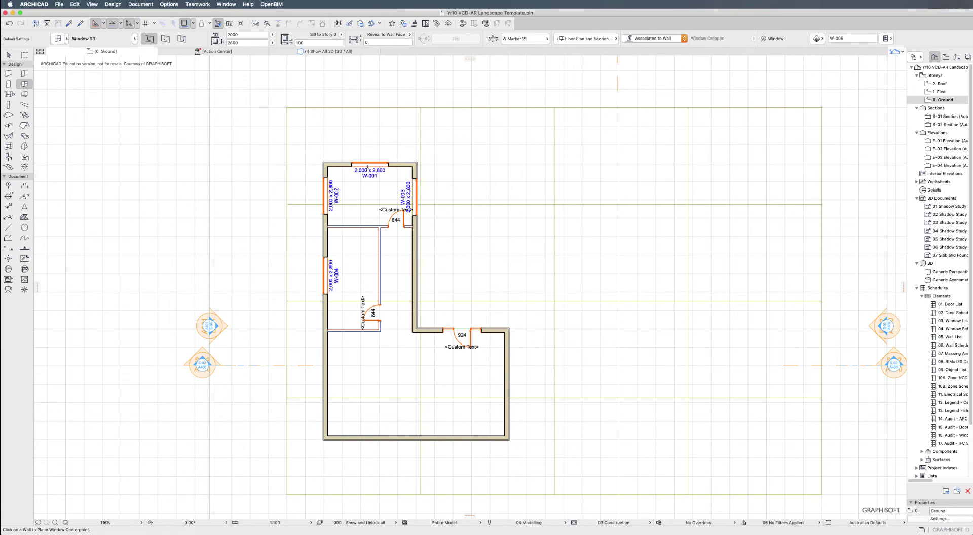
Step: Place a 2000 by 2800 window in the left external wall of the lower room, just below the internal partition
{"action": "left_click", "coordinate": [320, 361]}
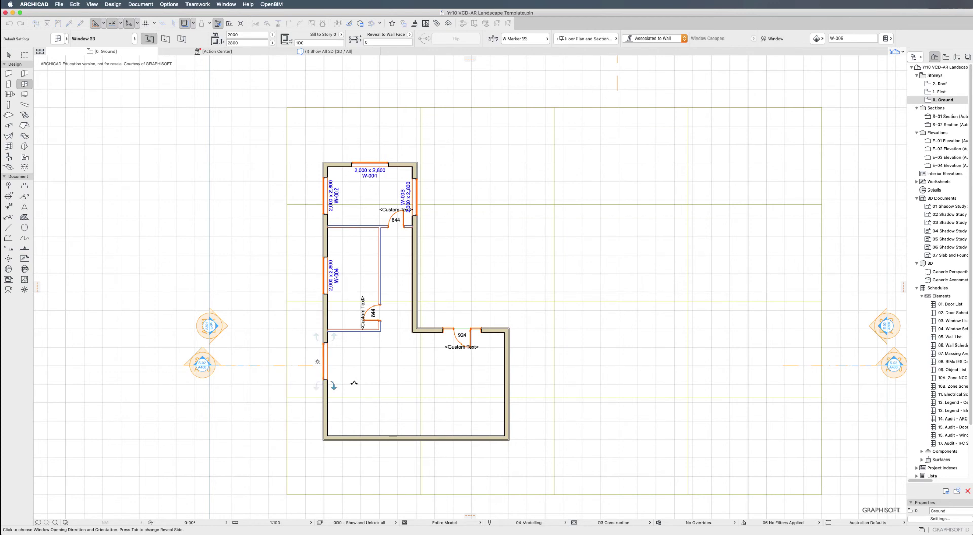
{"action": "left_click", "coordinate": [324, 385]}
{"action": "left_click", "coordinate": [7, 55]}
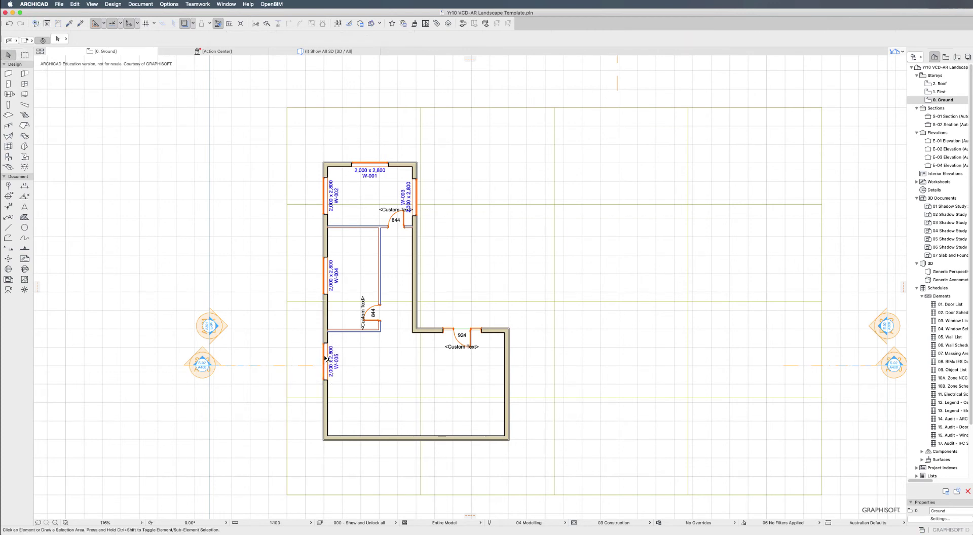
Step: Stretch the lower room's left-wall window down along the wall to a width of about 4,760 mm
{"action": "left_click", "coordinate": [326, 363]}
{"action": "scroll", "coordinate": [326, 364], "scroll_direction": "down", "scroll_amount": 2}
{"action": "scroll", "coordinate": [326, 364], "scroll_direction": "down", "scroll_amount": 1}
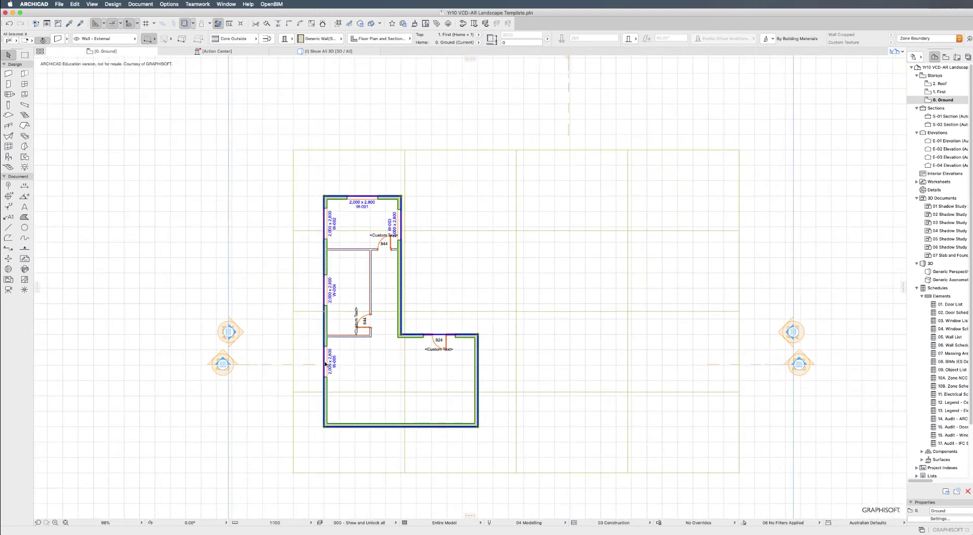
{"action": "scroll", "coordinate": [325, 364], "scroll_direction": "up", "scroll_amount": 3}
{"action": "scroll", "coordinate": [327, 365], "scroll_direction": "up", "scroll_amount": 1}
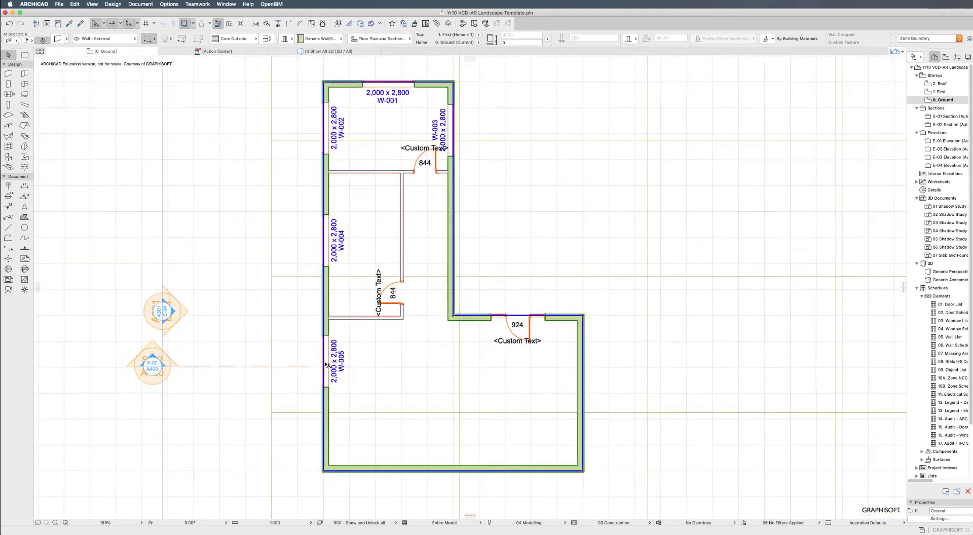
{"action": "scroll", "coordinate": [328, 373], "scroll_direction": "up", "scroll_amount": 2}
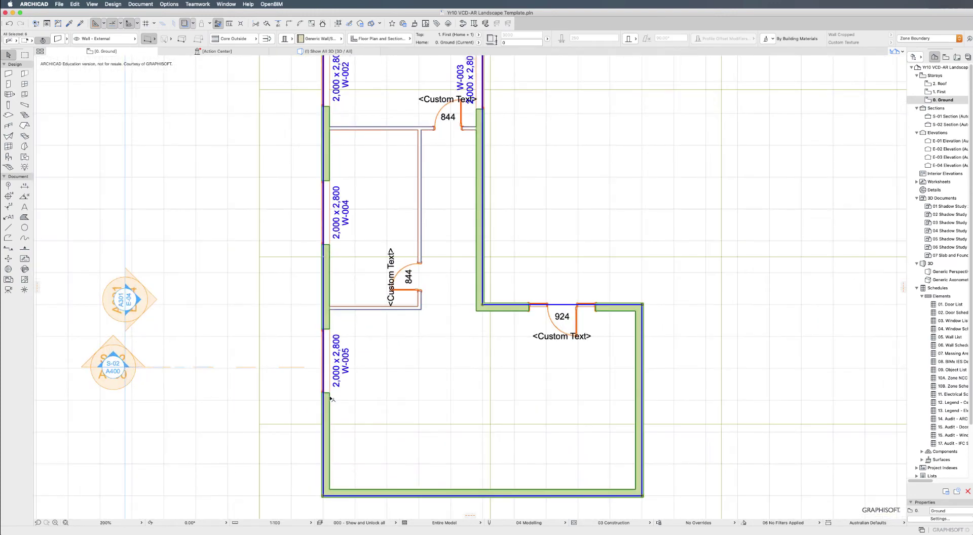
{"action": "left_click", "coordinate": [212, 255]}
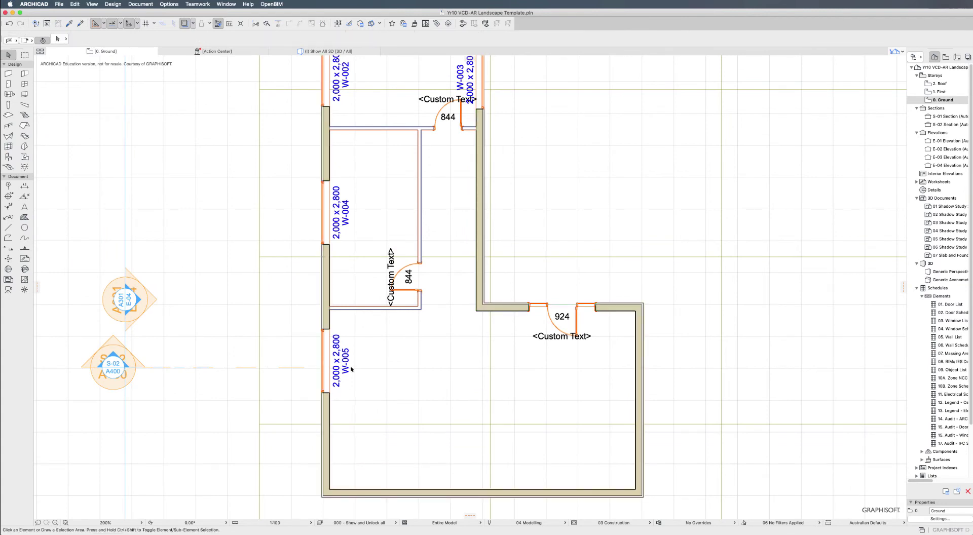
{"action": "left_click", "coordinate": [332, 395]}
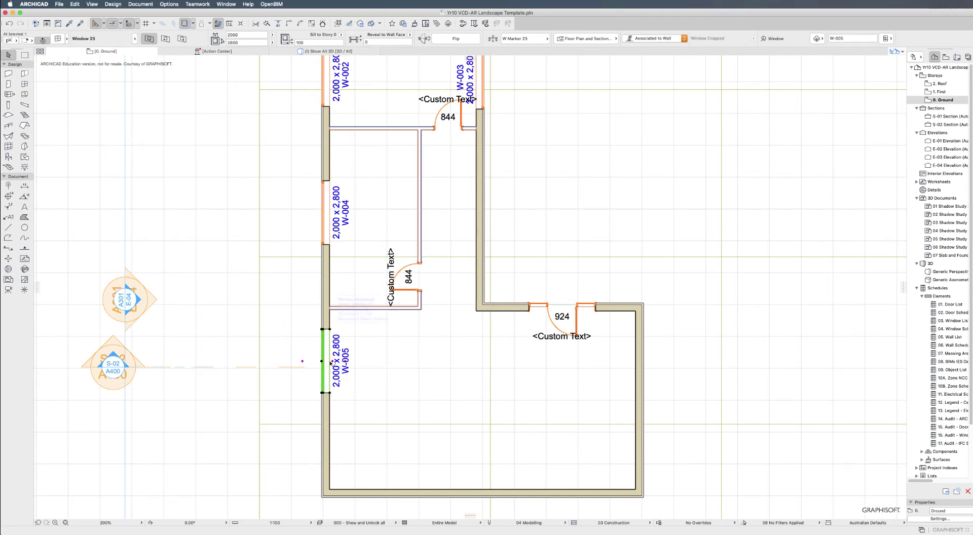
{"action": "left_click", "coordinate": [330, 394]}
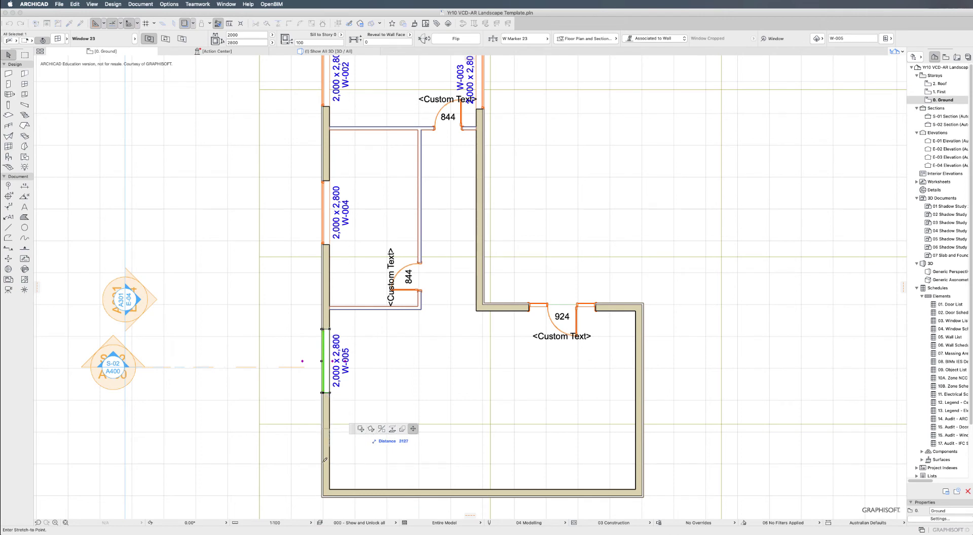
{"action": "left_click", "coordinate": [326, 477]}
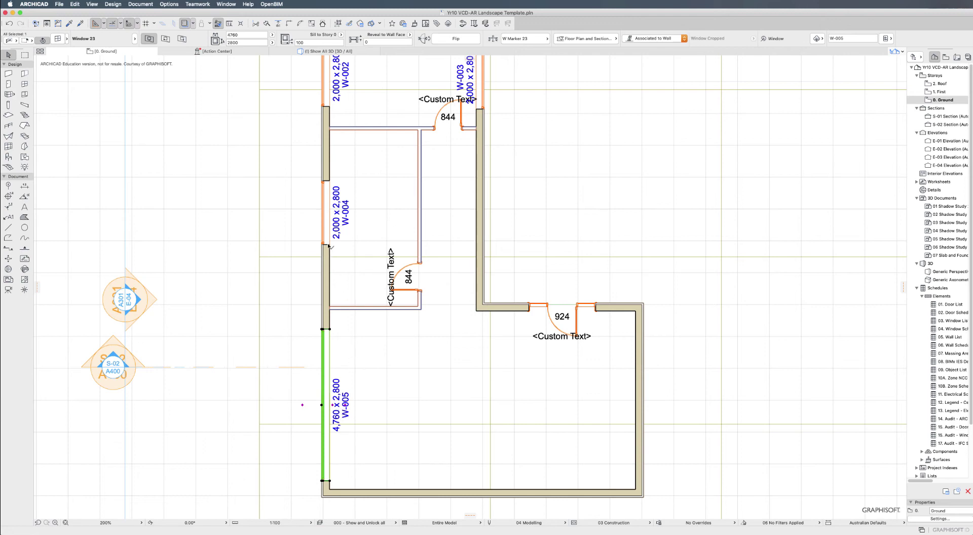
{"action": "left_click", "coordinate": [24, 84]}
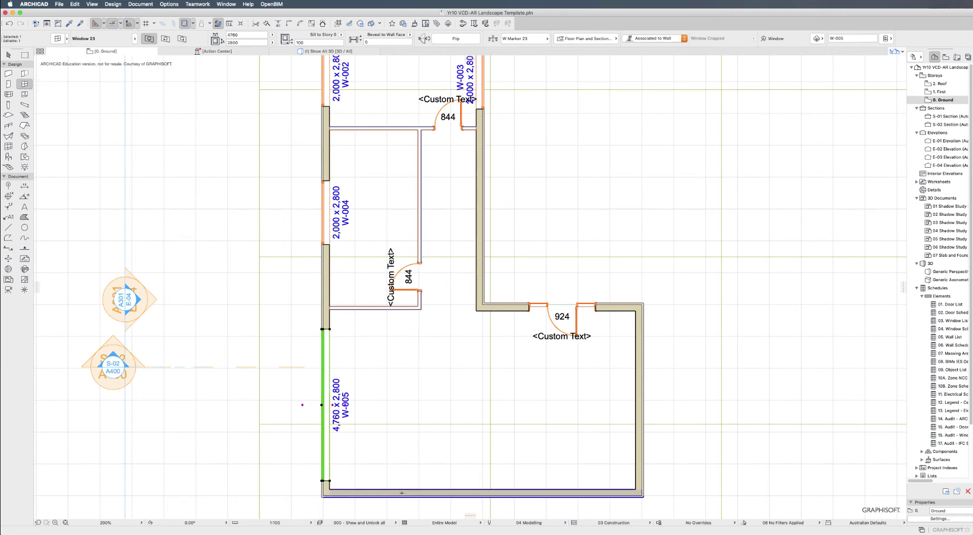
{"action": "key", "text": "Escape"}
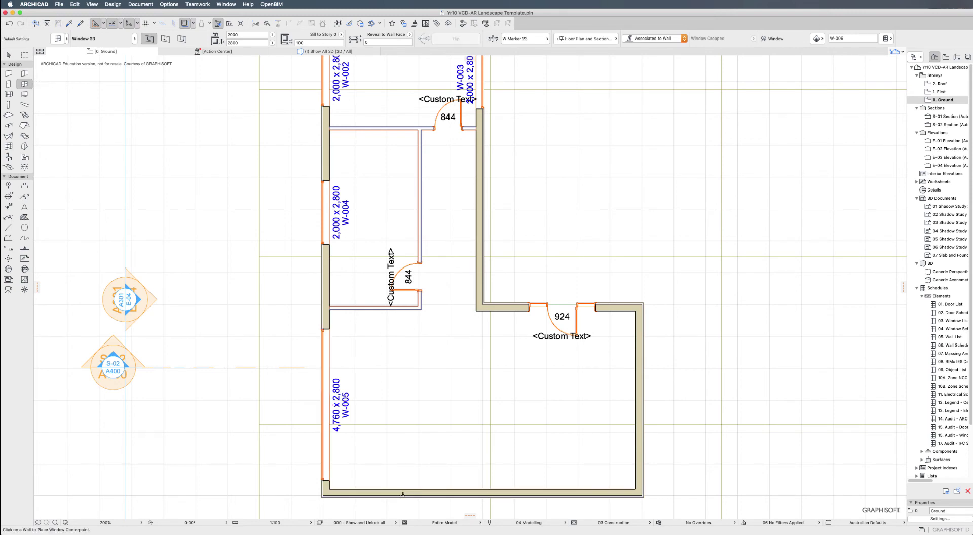
{"action": "left_click", "coordinate": [403, 494]}
{"action": "key", "text": "Escape"}
{"action": "left_click", "coordinate": [374, 501]}
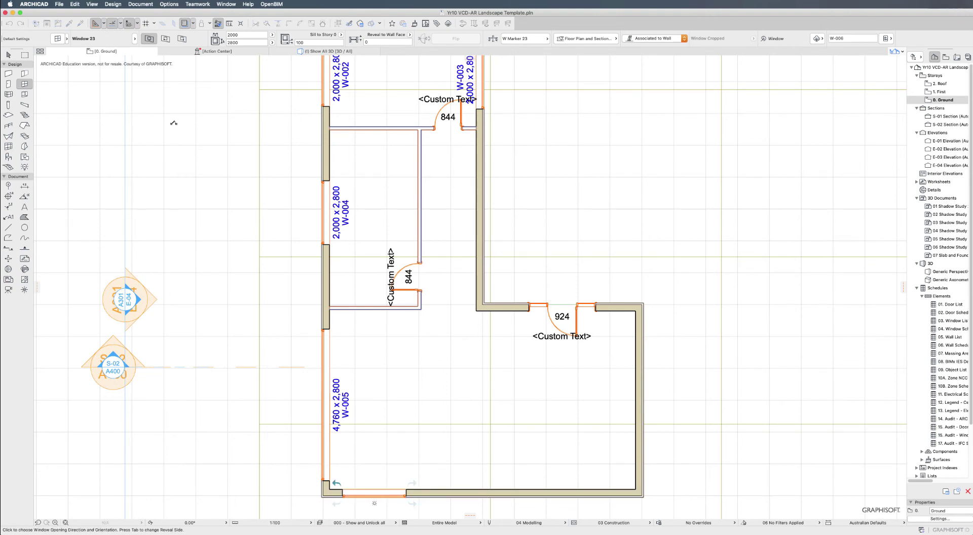
{"action": "left_click", "coordinate": [8, 54]}
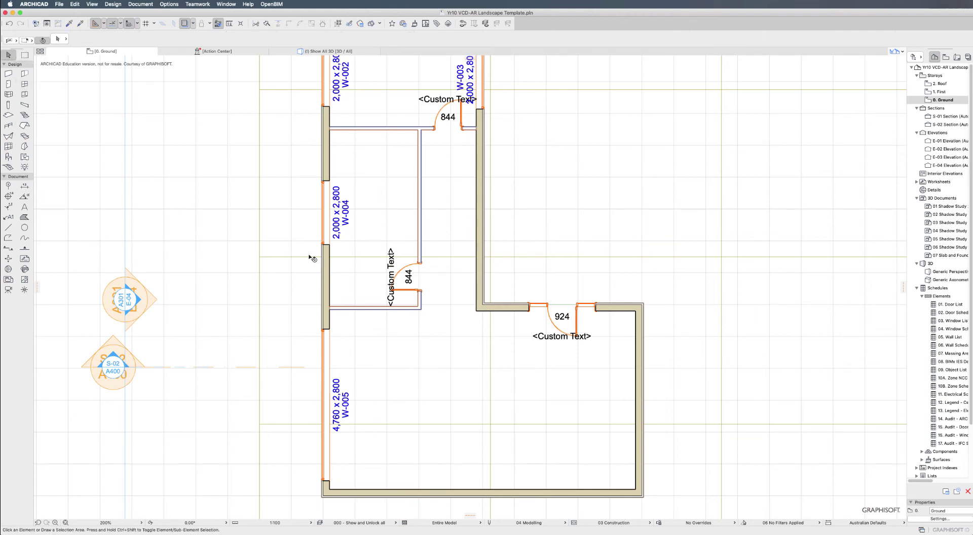
{"action": "left_click", "coordinate": [24, 84]}
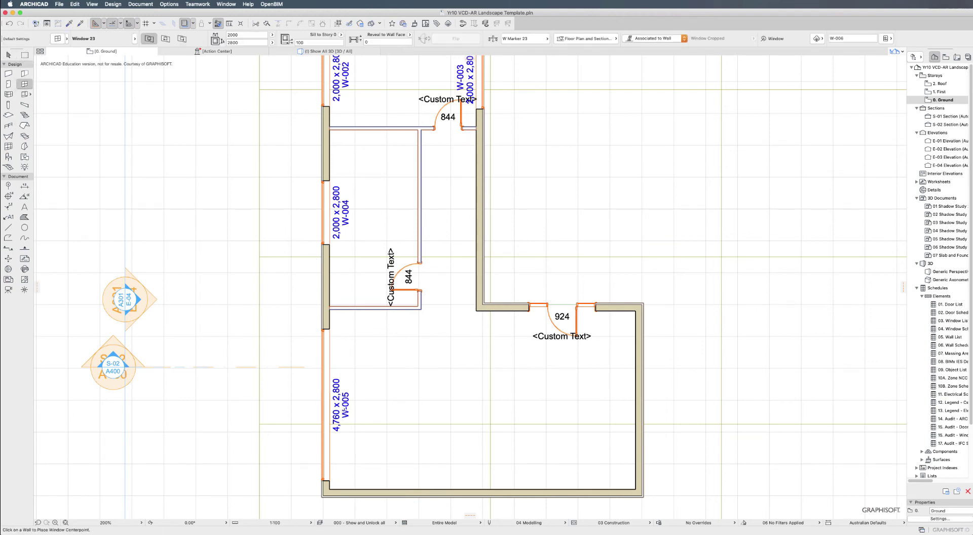
{"action": "left_click", "coordinate": [370, 493]}
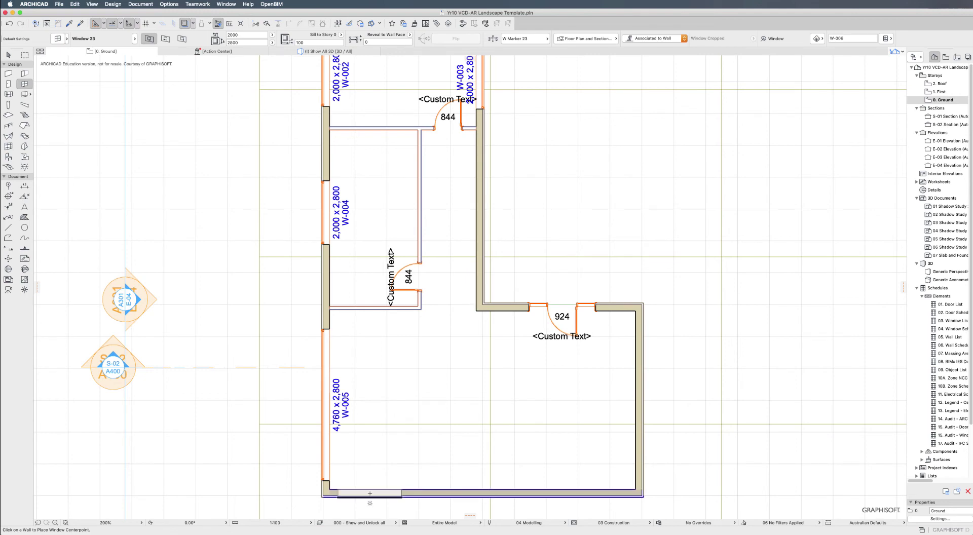
{"action": "left_click", "coordinate": [369, 496]}
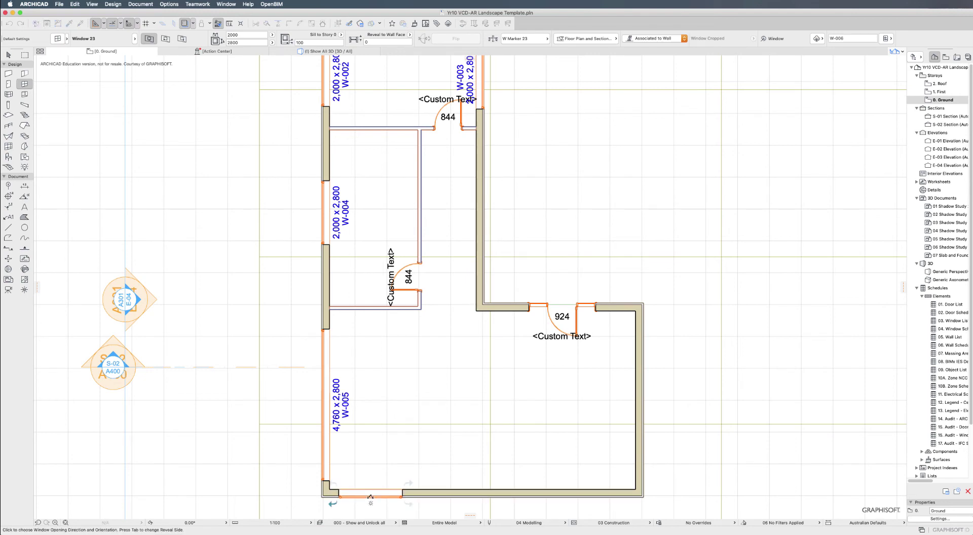
{"action": "left_click", "coordinate": [8, 55]}
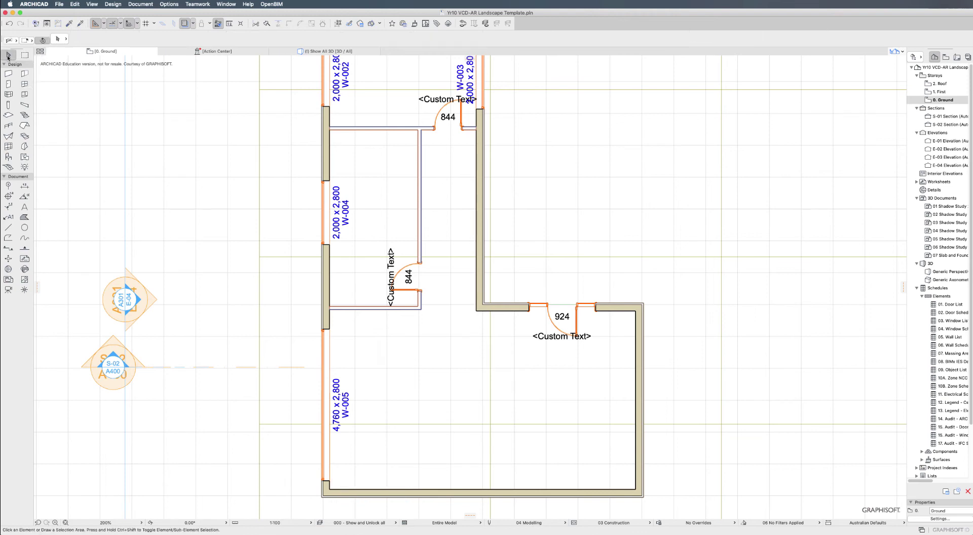
Step: Place a 2,000 by 2,800 window near the left end of the lower room's bottom external wall and stretch it rightwards to about 4,673 mm wide
{"action": "left_click", "coordinate": [24, 83]}
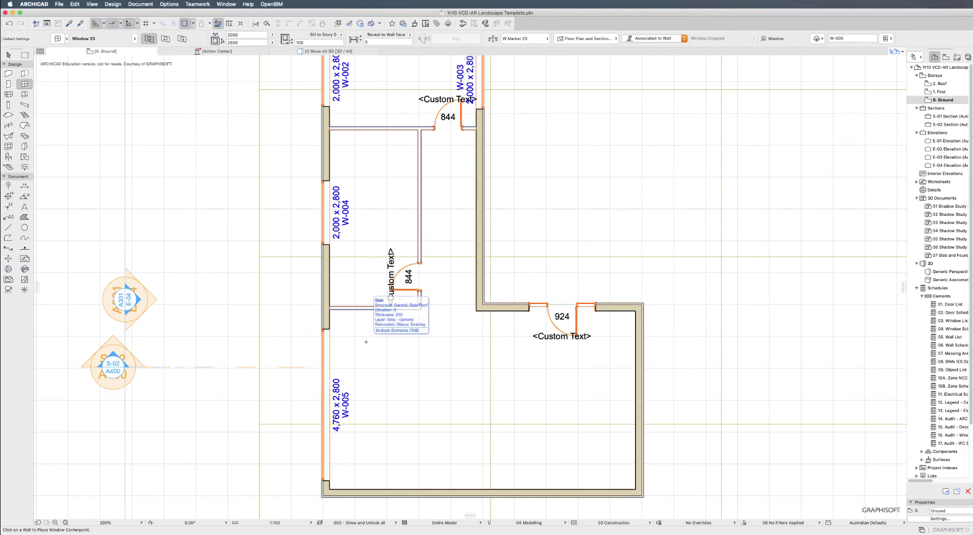
{"action": "left_click", "coordinate": [372, 495]}
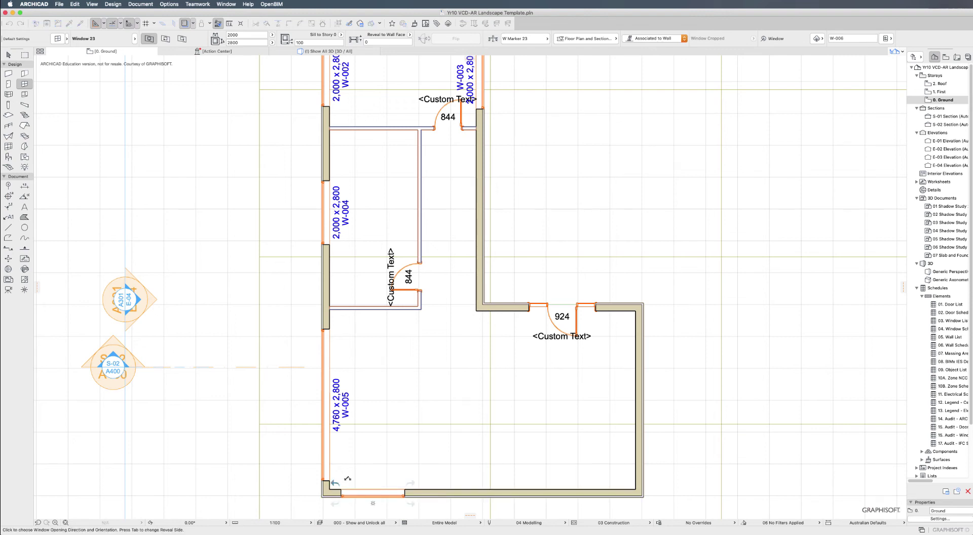
{"action": "left_click", "coordinate": [334, 482]}
{"action": "left_click", "coordinate": [9, 55]}
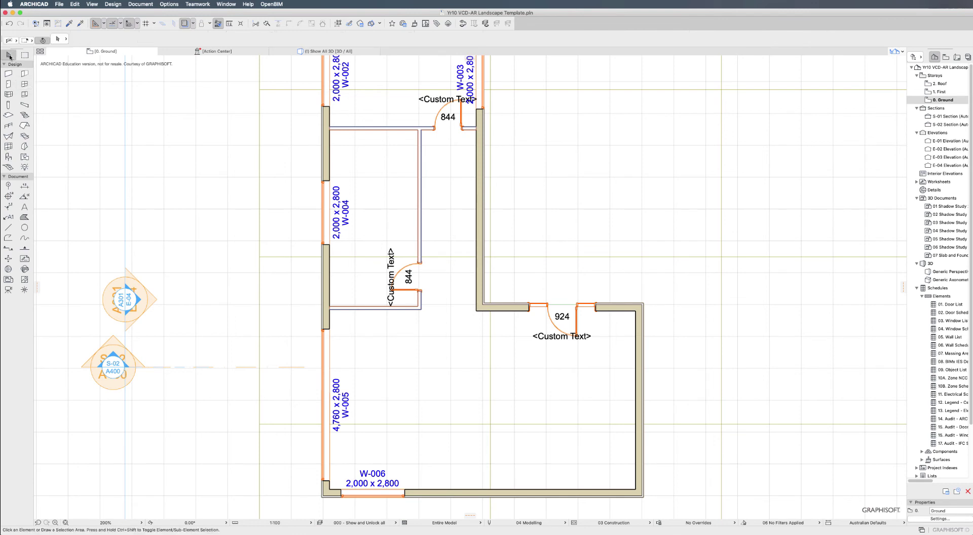
{"action": "left_click", "coordinate": [404, 492]}
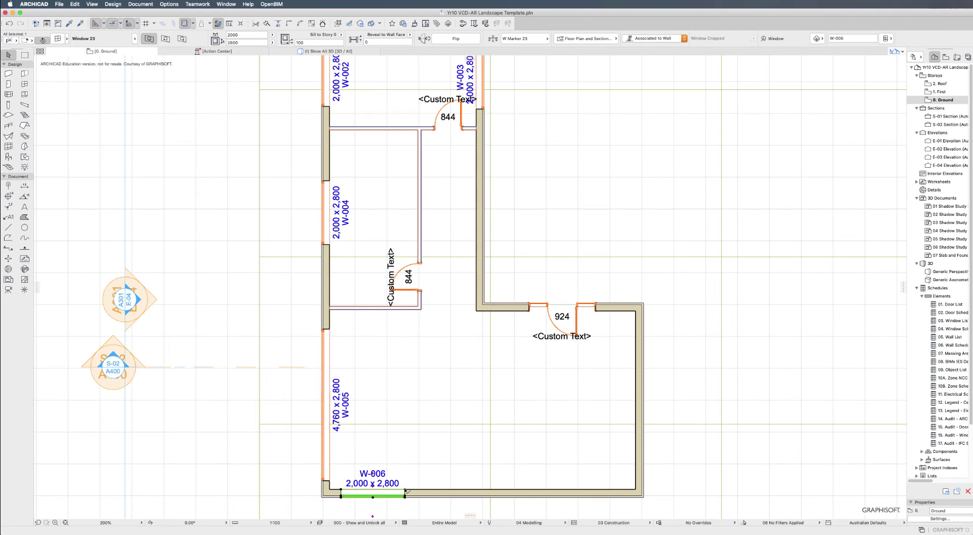
{"action": "left_click", "coordinate": [405, 491]}
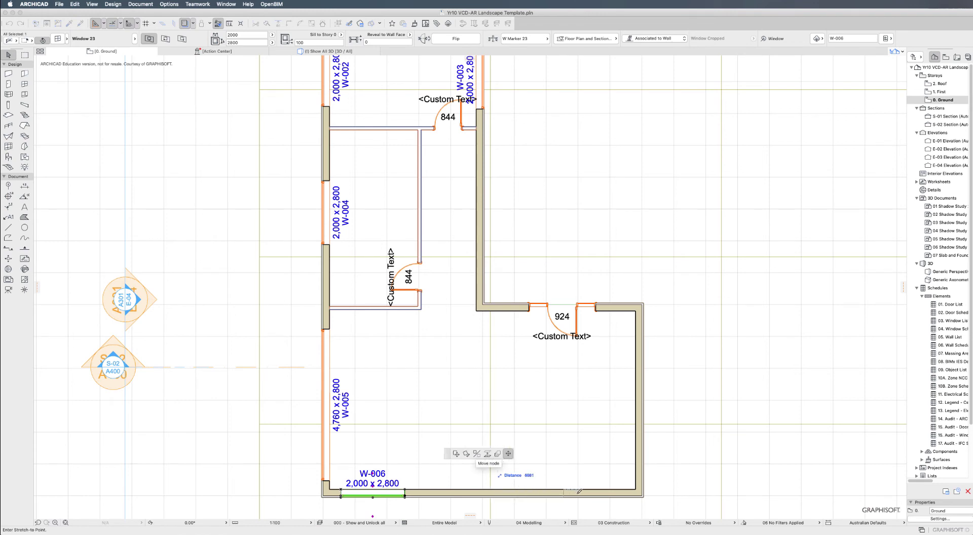
{"action": "left_click", "coordinate": [490, 493]}
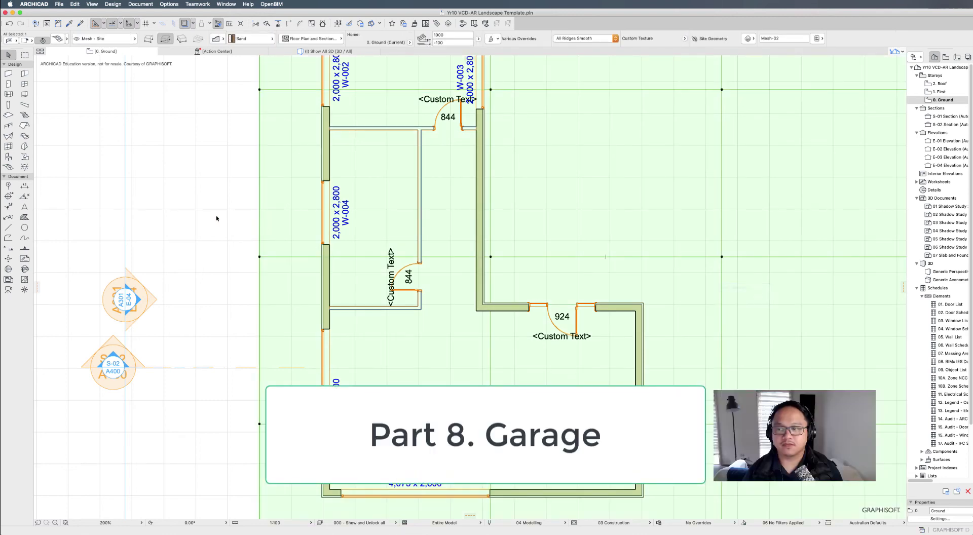
{"action": "left_click", "coordinate": [220, 221]}
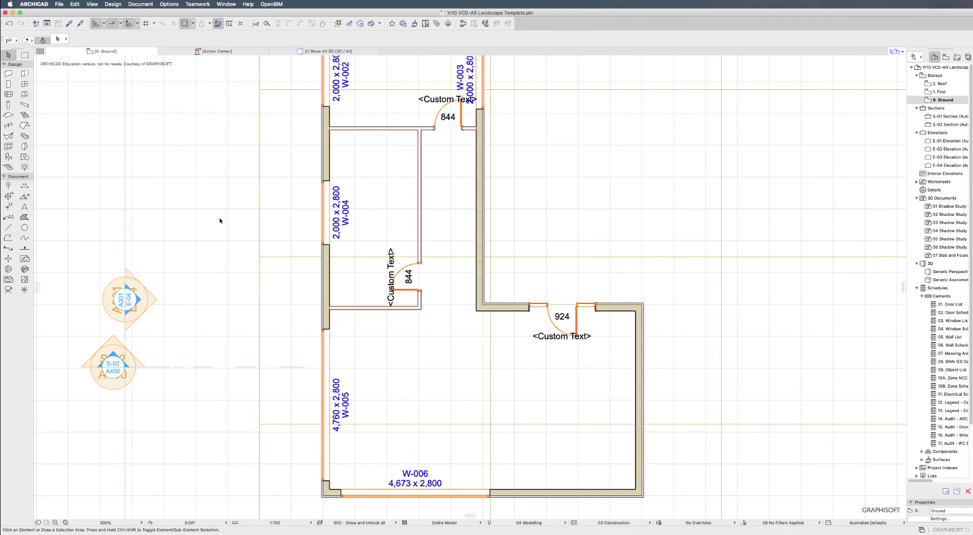
Step: Draw an internal L-shaped wall from just right of the bottom window up and across to the right external wall, enclosing a garage
{"action": "left_click", "coordinate": [8, 75]}
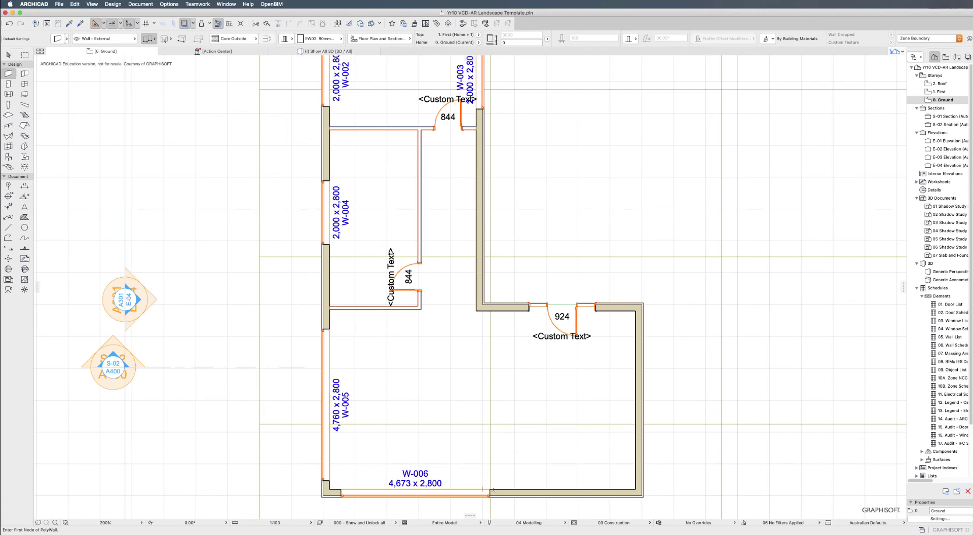
{"action": "left_click", "coordinate": [497, 490]}
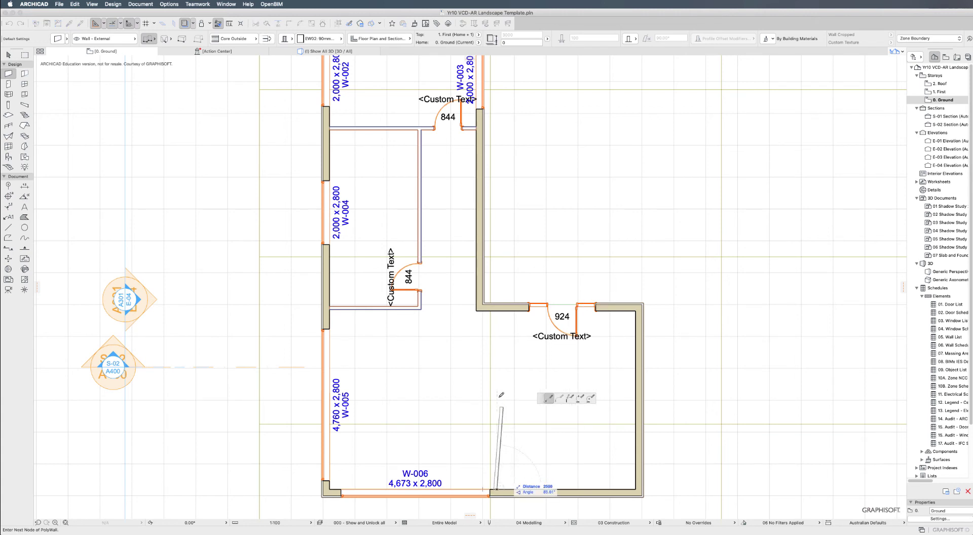
{"action": "left_click", "coordinate": [497, 366]}
{"action": "double_click", "coordinate": [638, 366]}
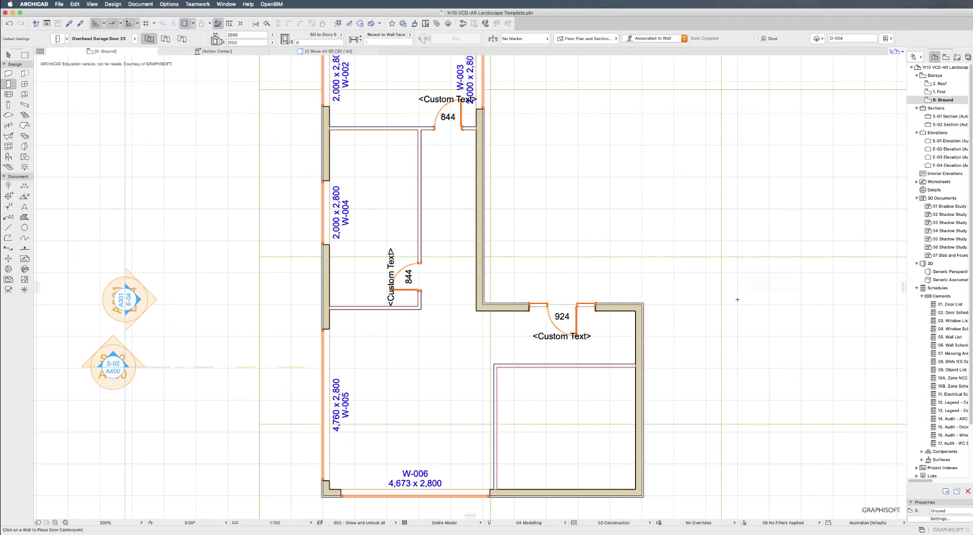
Step: Search the door library for garage and set the default door to the 2500 by 2100 Overhead Garage Door 23
{"action": "double_click", "coordinate": [9, 85]}
{"action": "left_click", "coordinate": [515, 39]}
{"action": "type", "text": "garage"}
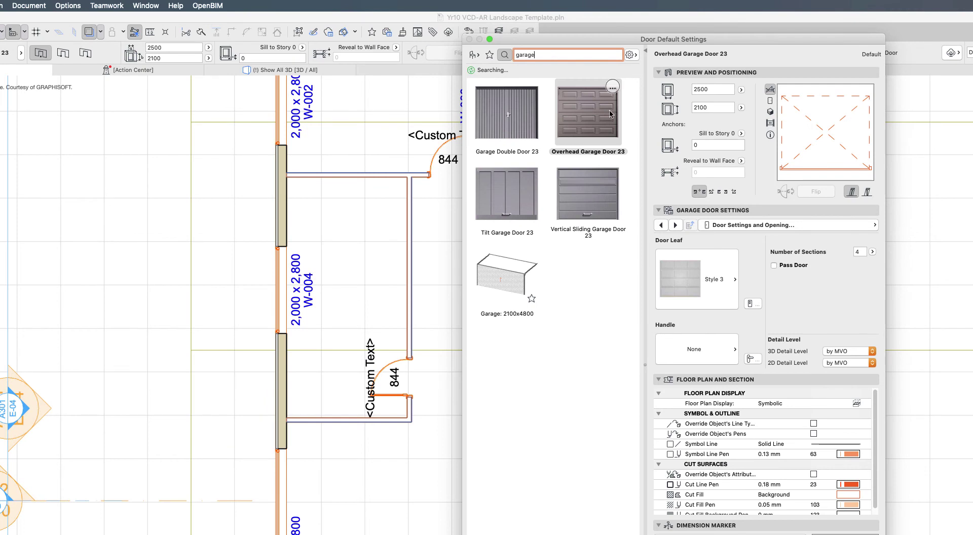
{"action": "left_click", "coordinate": [592, 132]}
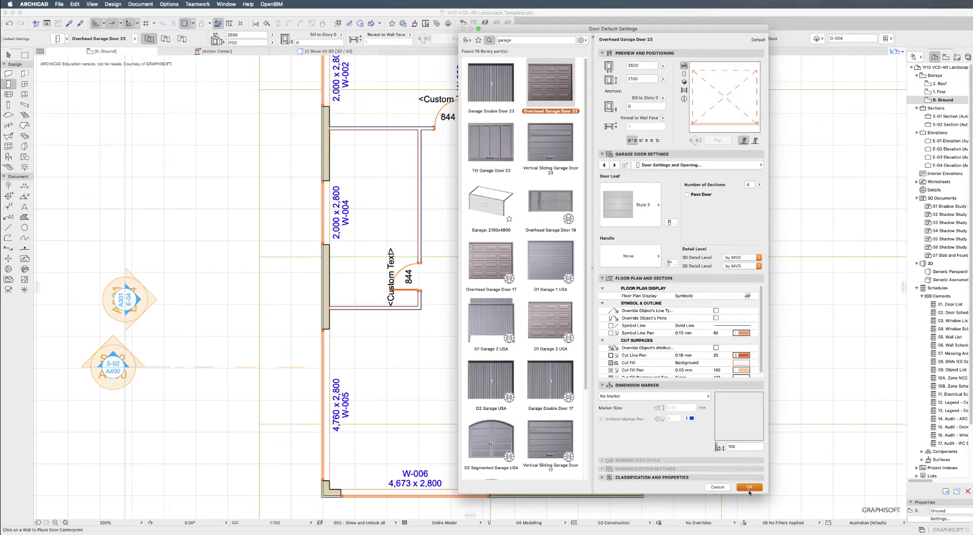
{"action": "left_click", "coordinate": [749, 490]}
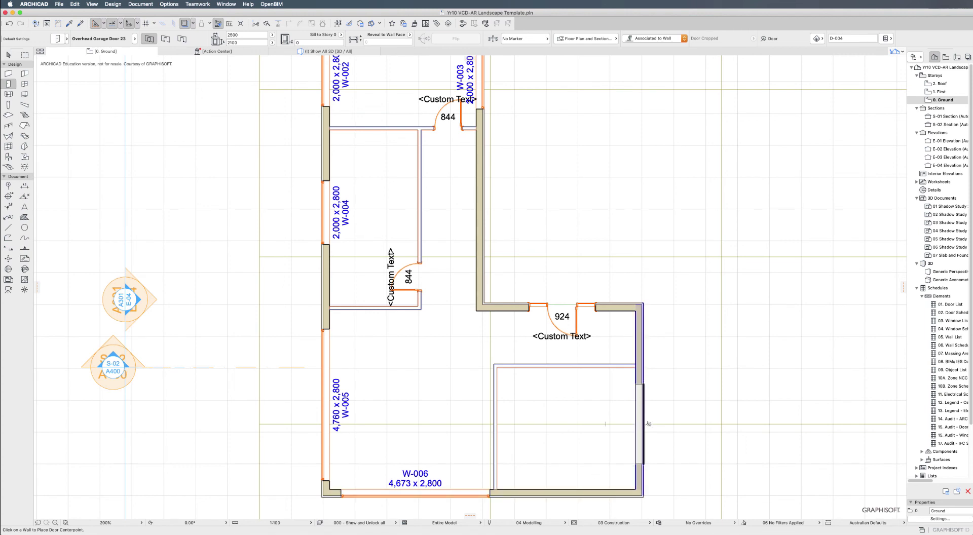
Step: Place the overhead door midway along the garage's right external wall, opening into the garage, and switch to the 3D view
{"action": "left_click", "coordinate": [648, 424]}
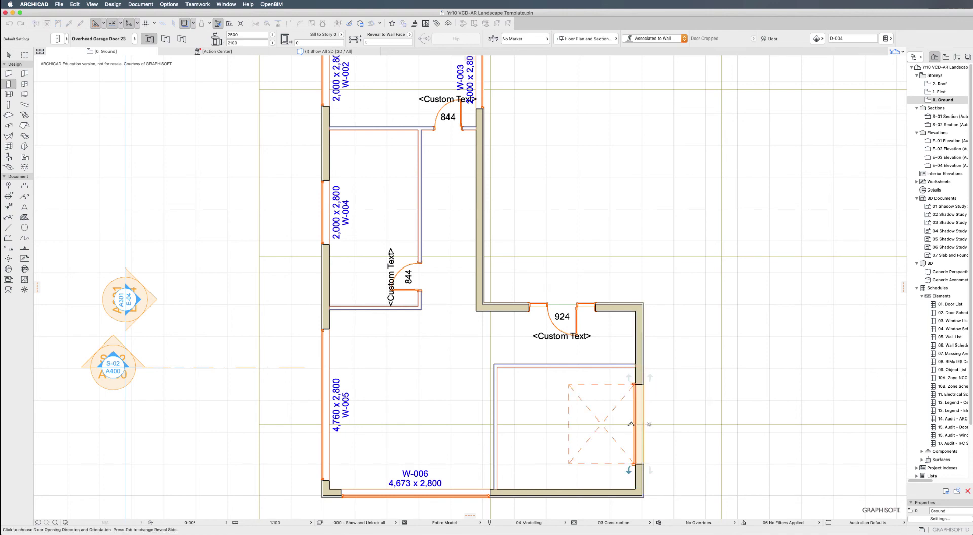
{"action": "left_click", "coordinate": [573, 458]}
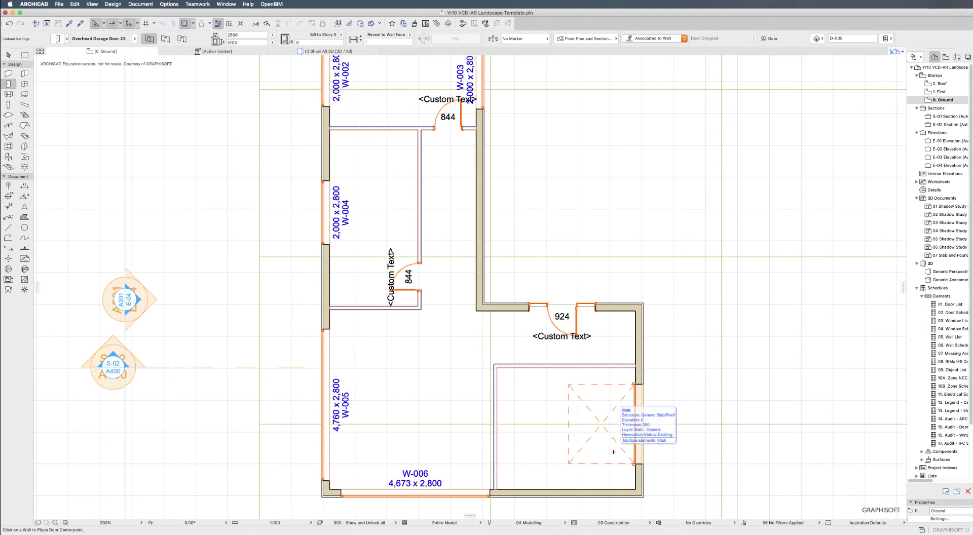
{"action": "key", "text": "F3"}
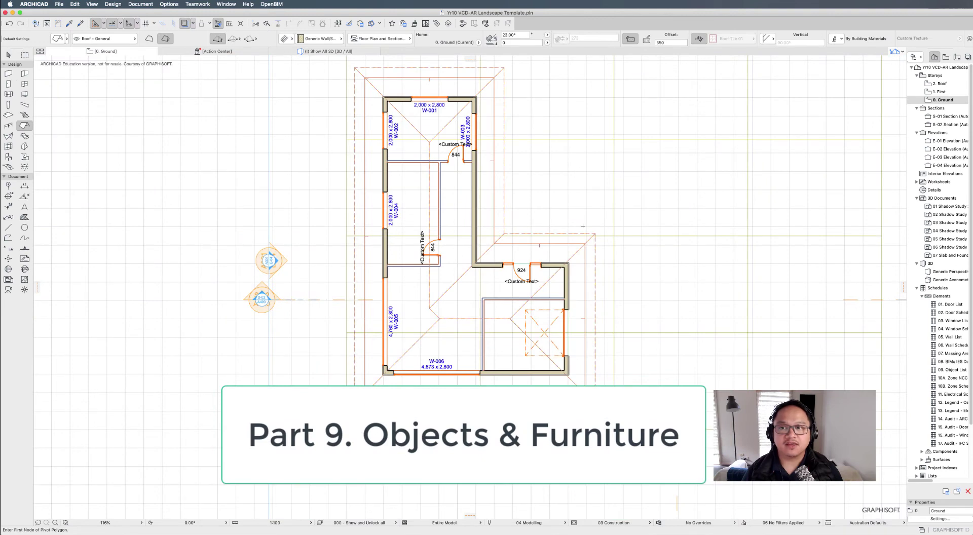
Step: Open the default object settings and browse the library folders for windows, fireplaces, stoves and chimneys, and basic shapes
{"action": "left_click", "coordinate": [8, 157]}
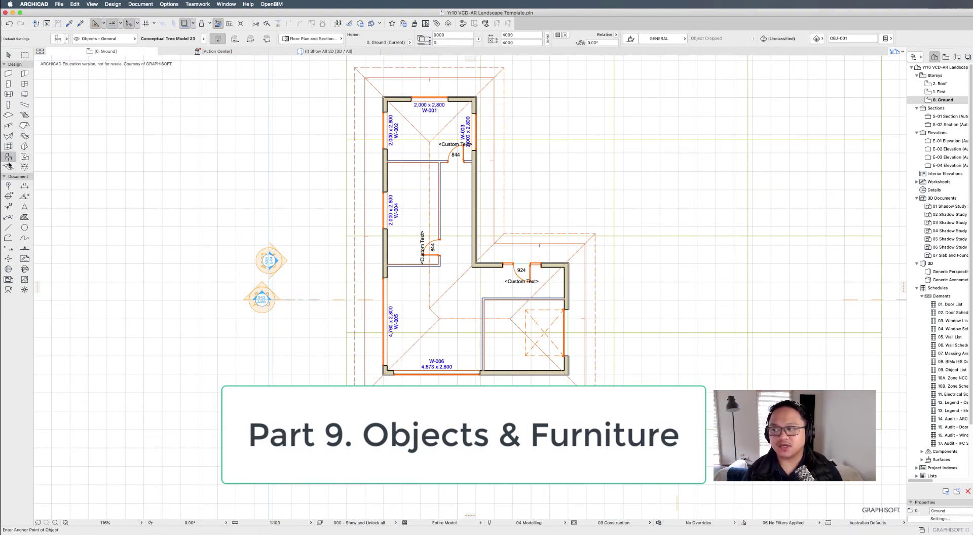
{"action": "double_click", "coordinate": [9, 157]}
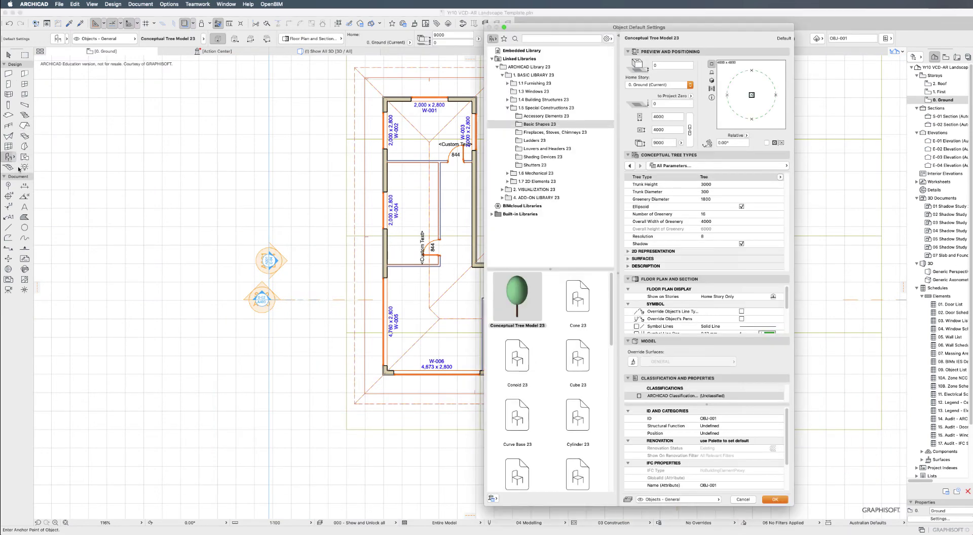
{"action": "left_click", "coordinate": [514, 39]}
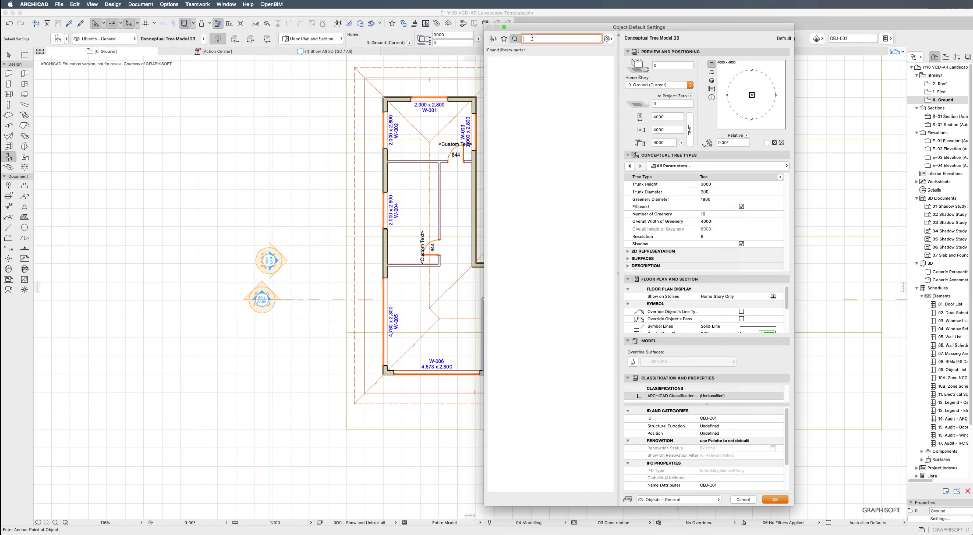
{"action": "left_click", "coordinate": [492, 39]}
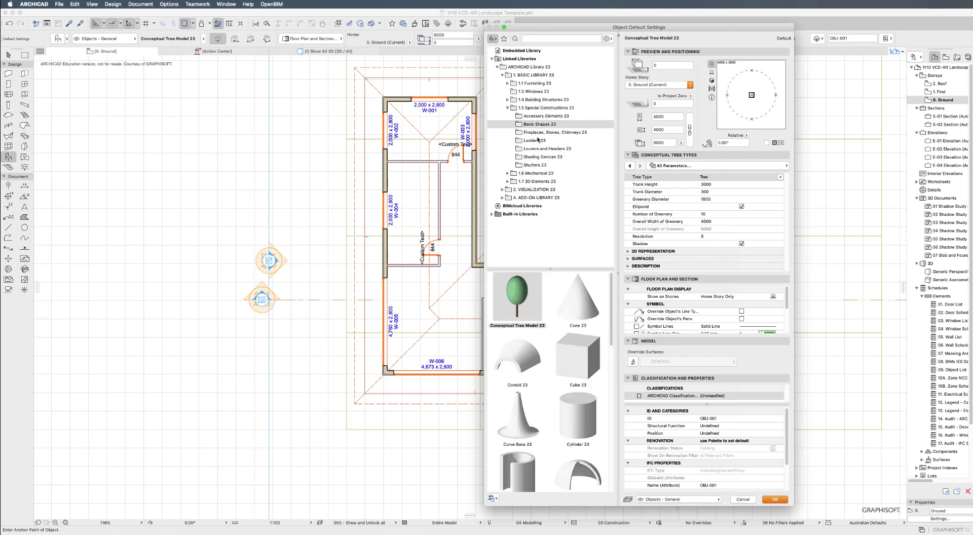
{"action": "left_click", "coordinate": [527, 92]}
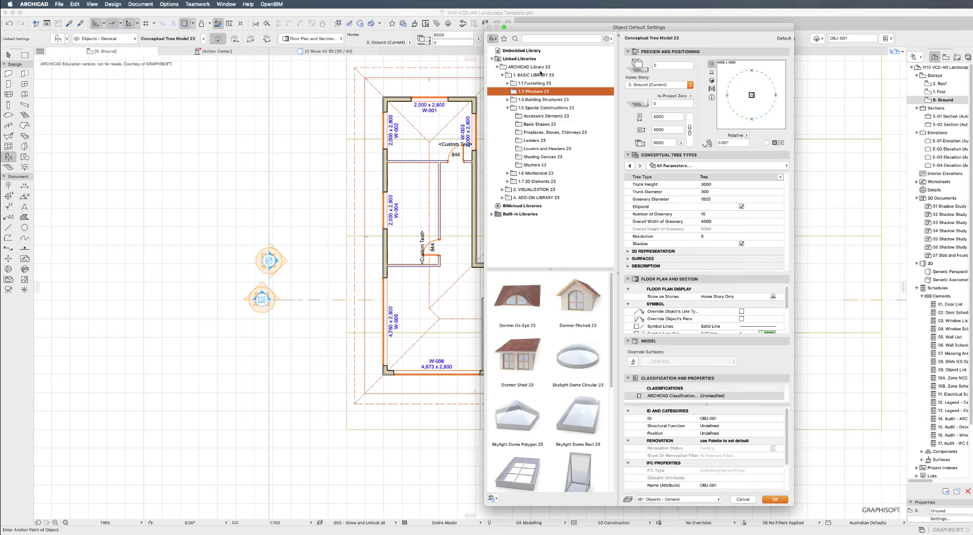
{"action": "left_click", "coordinate": [541, 134]}
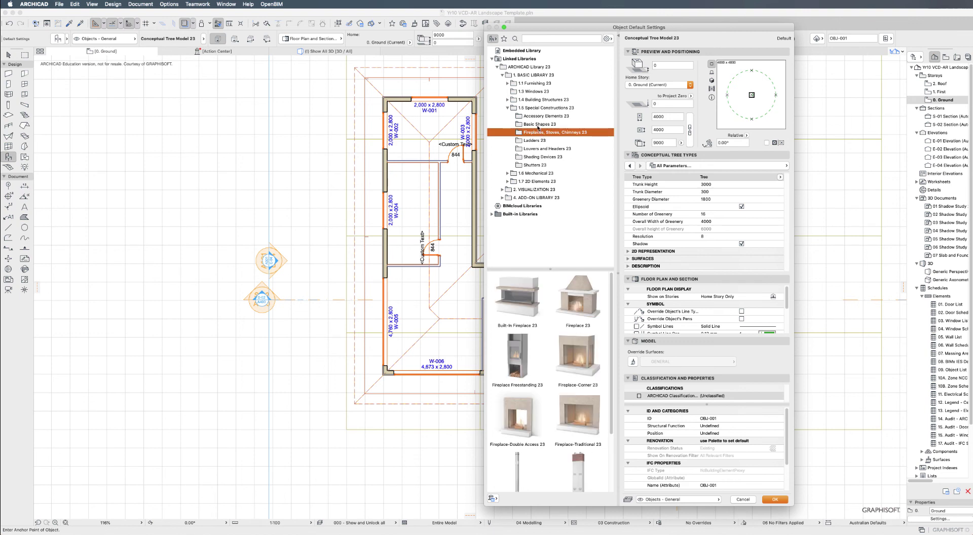
{"action": "left_click", "coordinate": [538, 125]}
Step: Search the object library for chair and set Chair 02 23 as the default object
{"action": "left_click", "coordinate": [531, 39]}
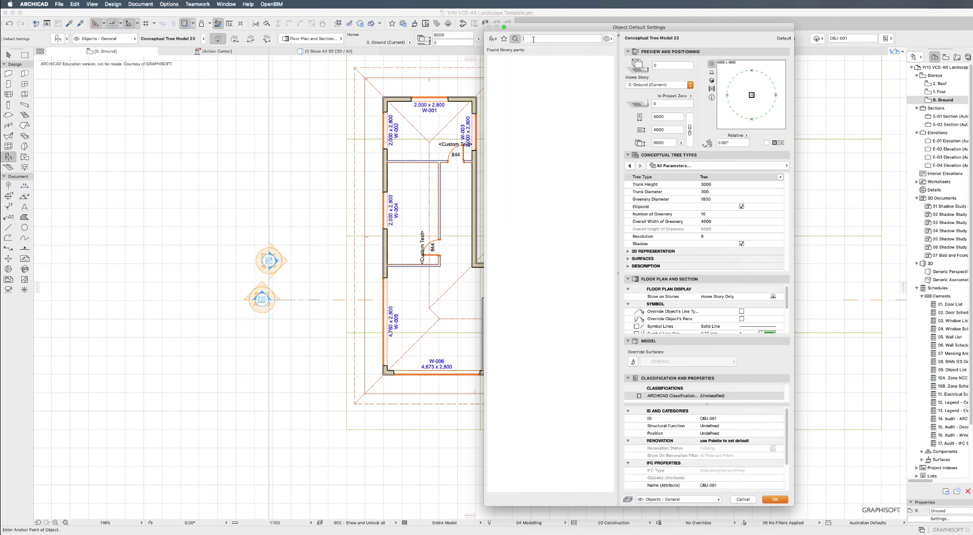
{"action": "type", "text": "chair"}
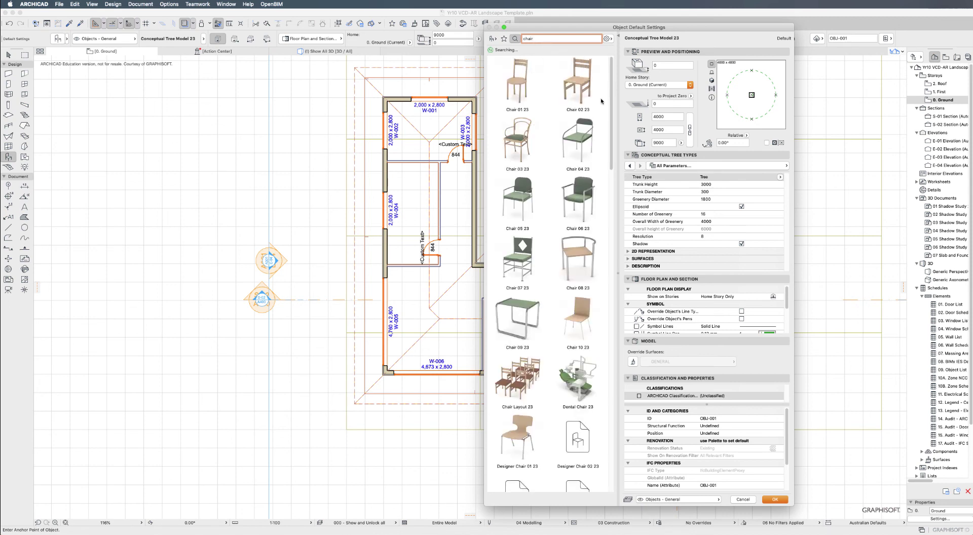
{"action": "left_click", "coordinate": [586, 94]}
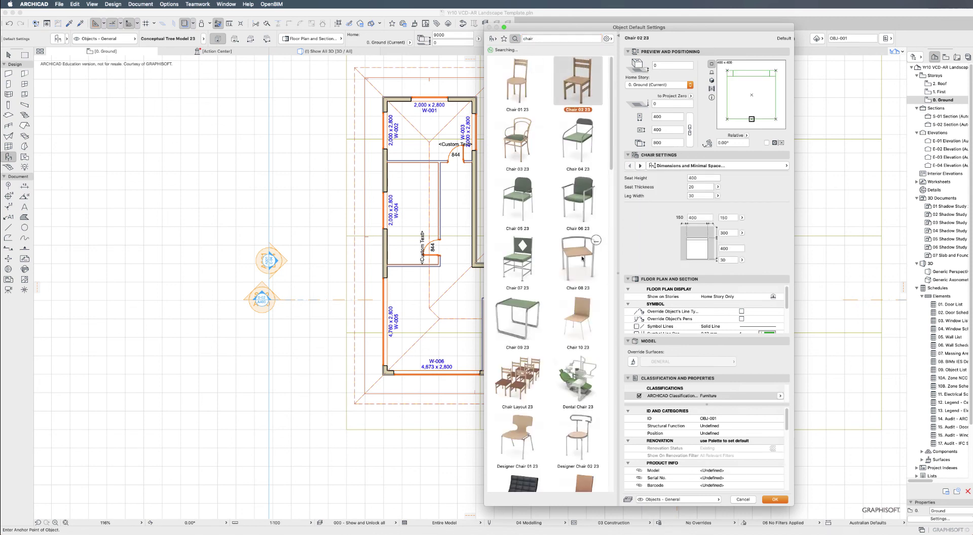
{"action": "left_click", "coordinate": [776, 500]}
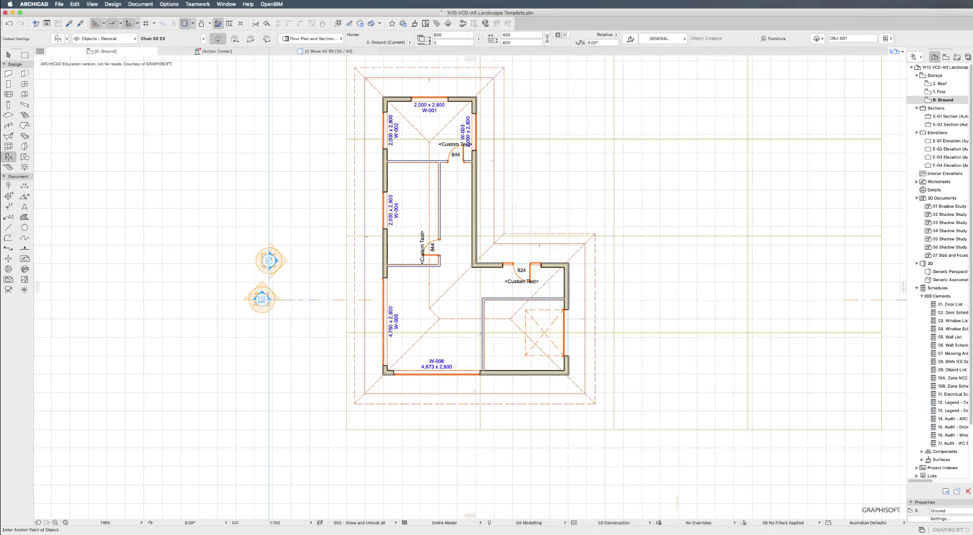
Step: Place the chair near the upper-left corner of the large lower room and fly through the 3D model to inspect it
{"action": "left_click", "coordinate": [410, 284]}
{"action": "key", "text": "F3"}
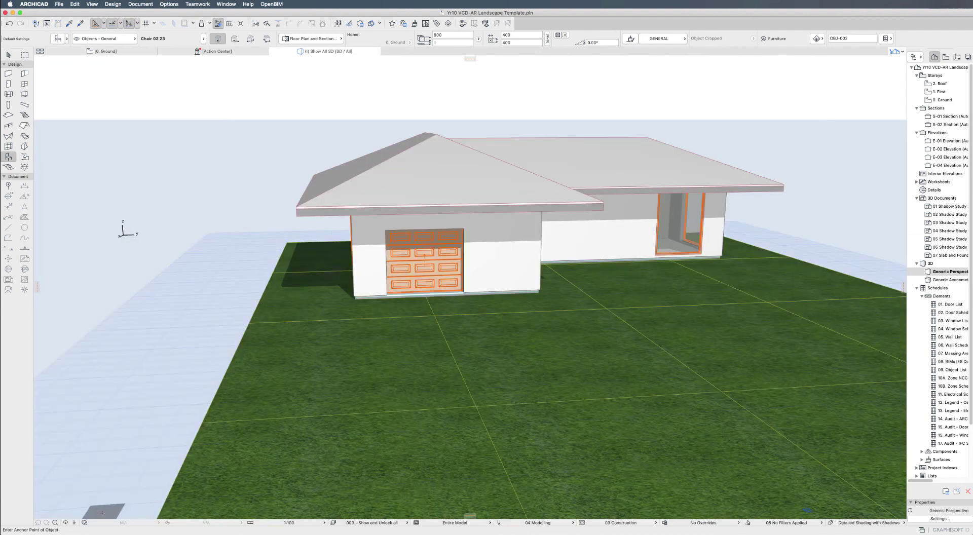
{"action": "left_click", "coordinate": [74, 523]}
{"action": "key", "text": "Up"}
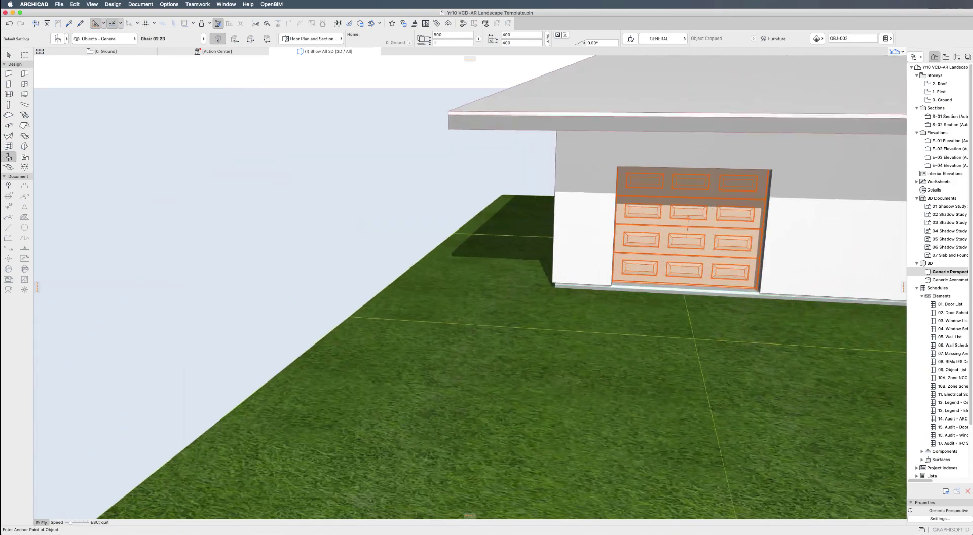
{"action": "key", "text": "Up"}
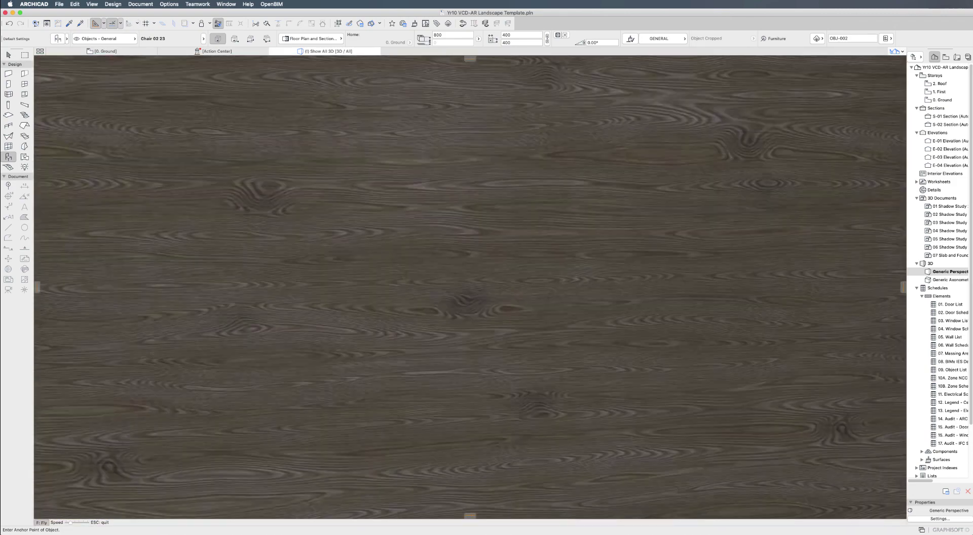
{"action": "key", "text": "Up"}
{"action": "key", "text": "Down"}
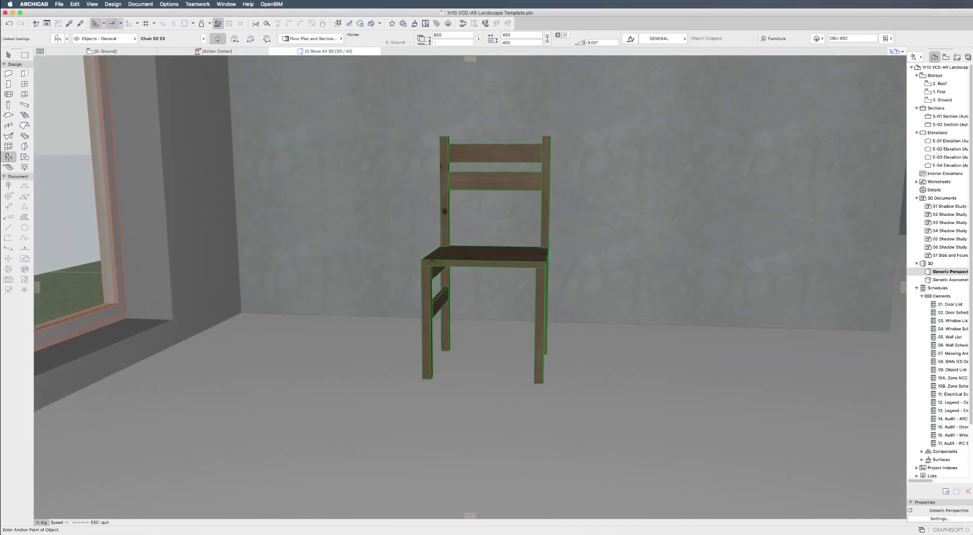
{"action": "key", "text": "Escape"}
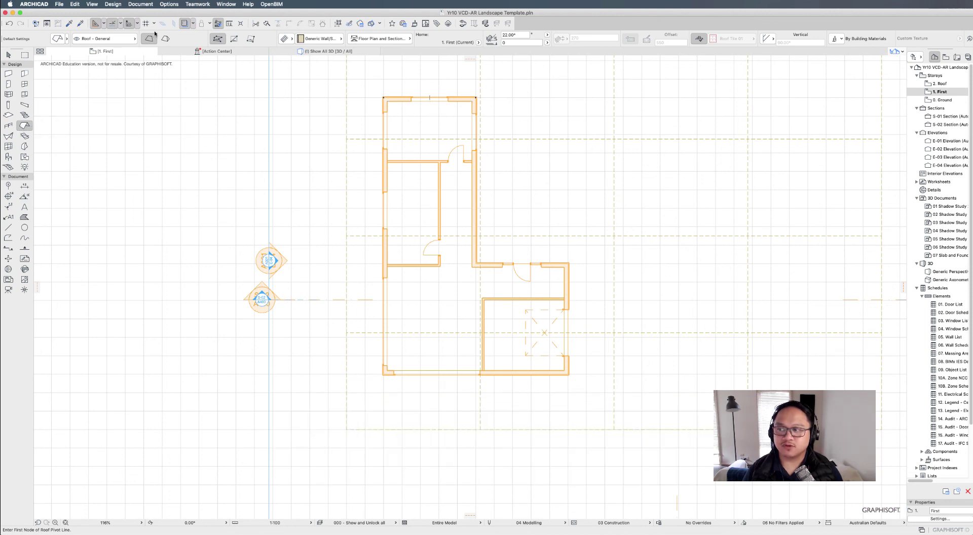
Step: Draw a complex roof on the first storey with an L-shaped pivot outline around the external walls, about 11,850 mm along the bottom and 8,140 mm up the garage side
{"action": "left_click", "coordinate": [165, 38]}
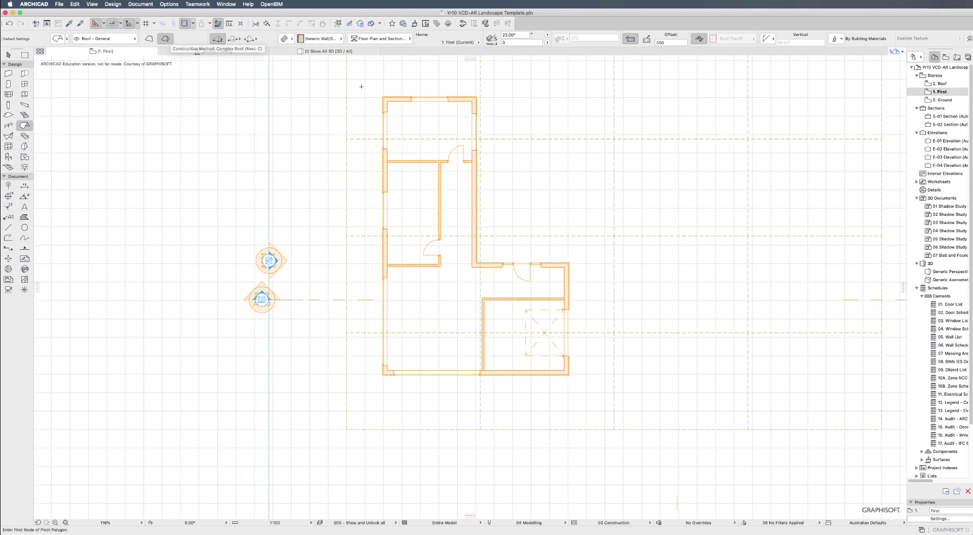
{"action": "left_click", "coordinate": [353, 79]}
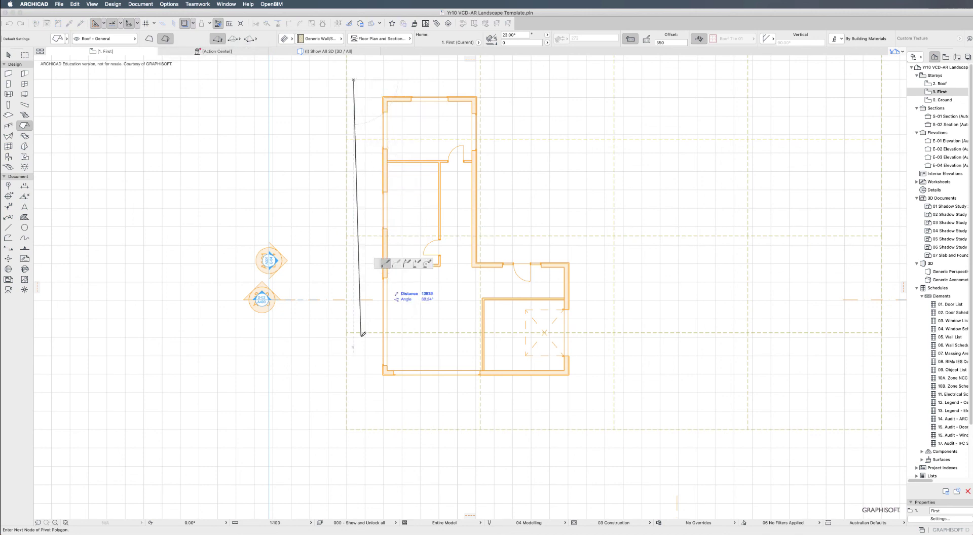
{"action": "key", "text": "Escape"}
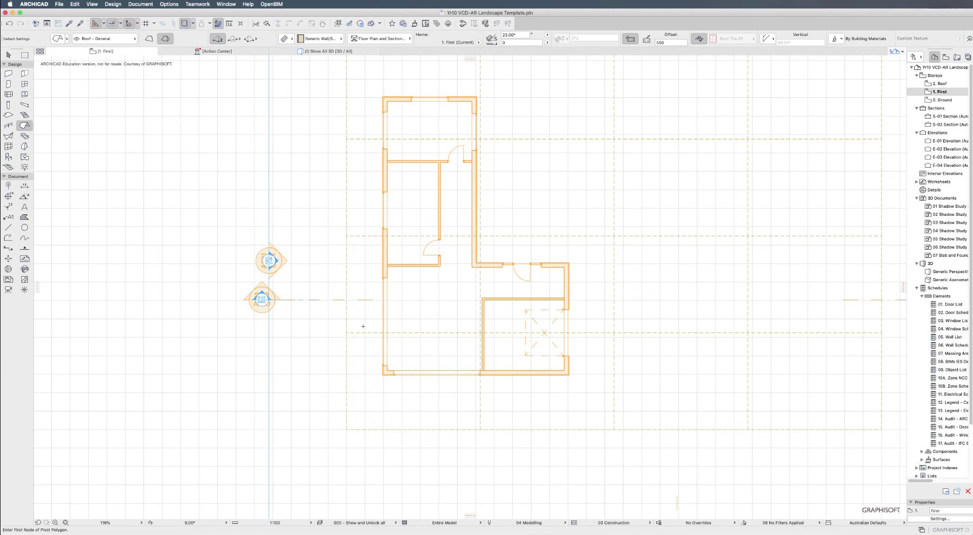
{"action": "left_click", "coordinate": [365, 79]}
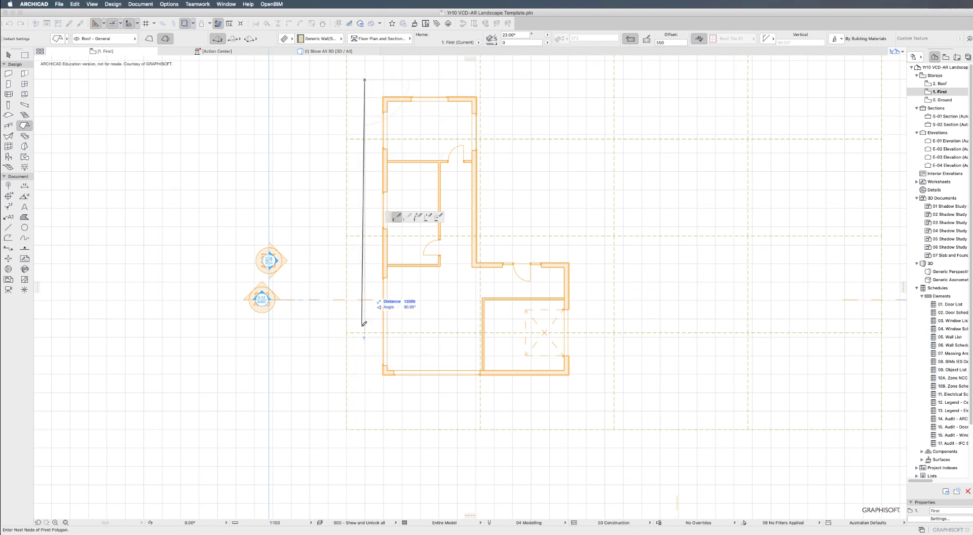
{"action": "left_click", "coordinate": [365, 393]}
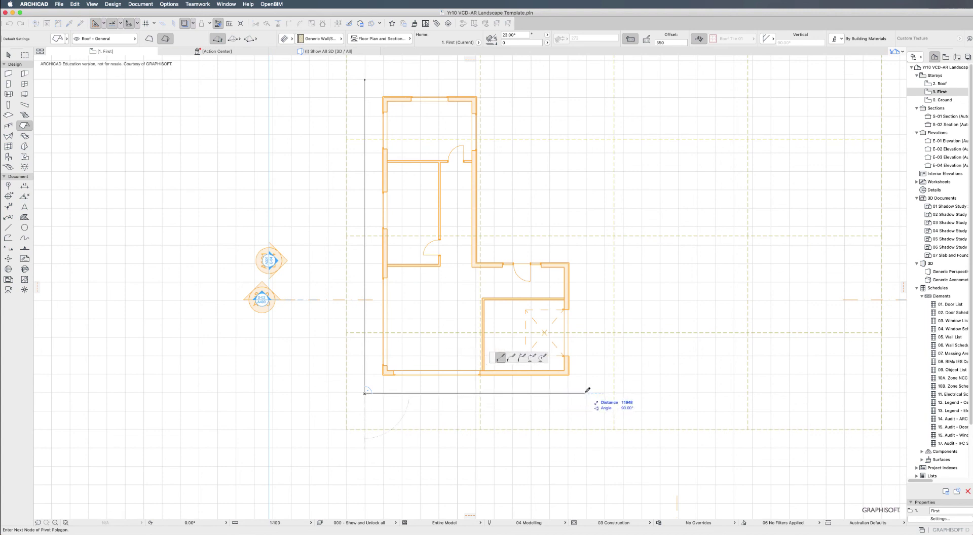
{"action": "left_click", "coordinate": [585, 393]}
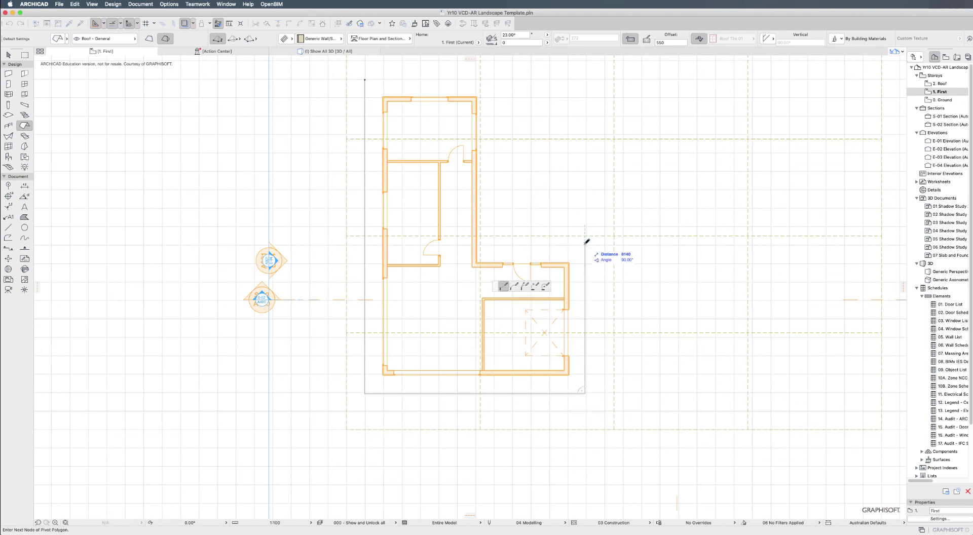
{"action": "left_click", "coordinate": [584, 243]}
{"action": "left_click", "coordinate": [494, 244]}
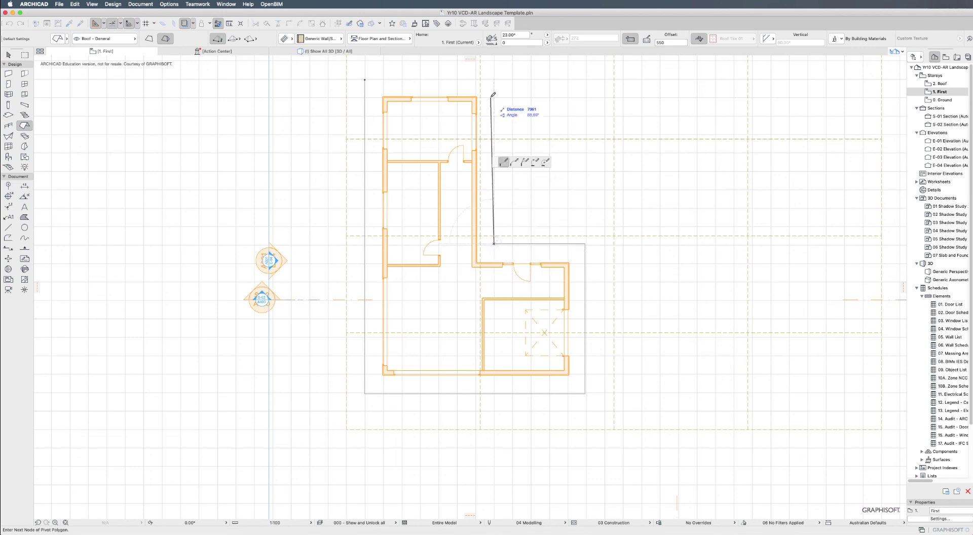
{"action": "left_click", "coordinate": [494, 77]}
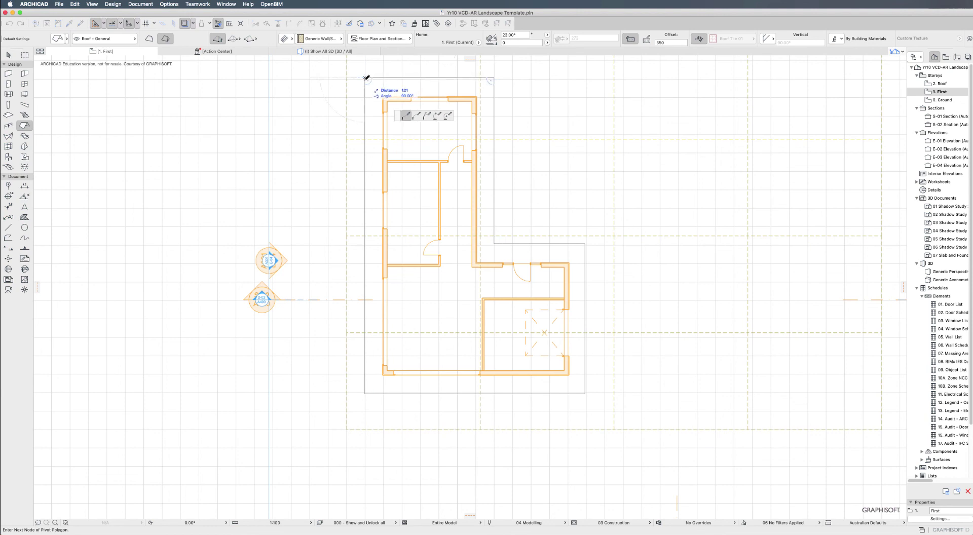
{"action": "left_click", "coordinate": [365, 77]}
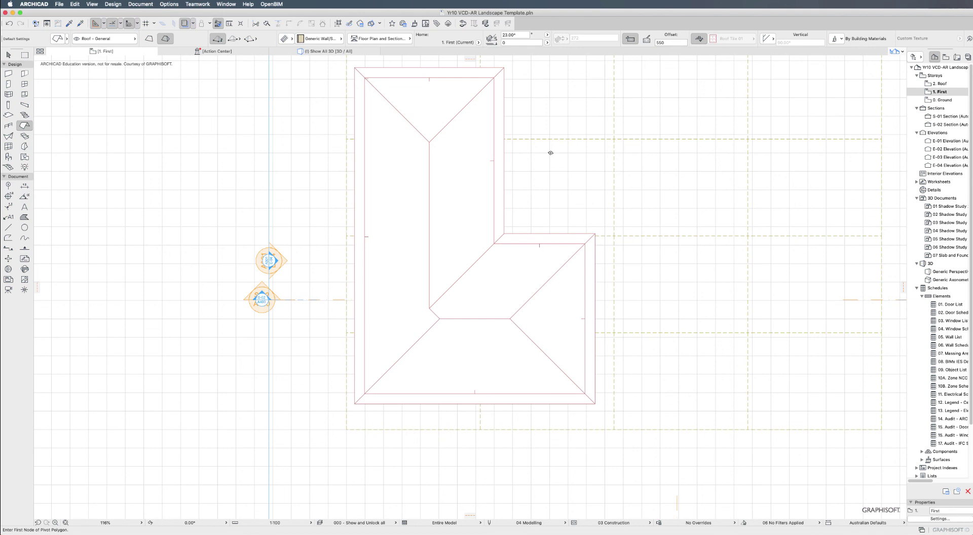
Step: Inspect the roof in the 3D view from a low angle facing the garage door
{"action": "key", "text": "F3"}
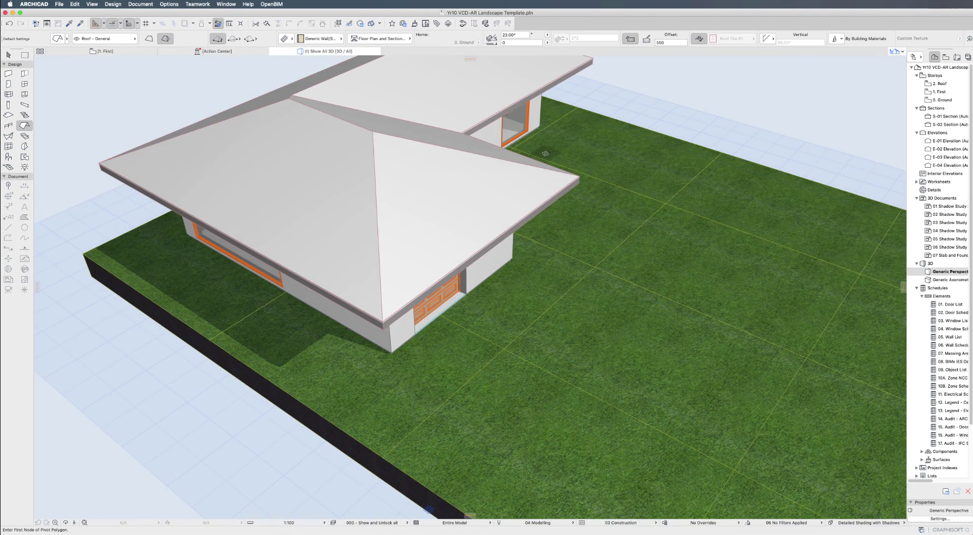
{"action": "left_click", "coordinate": [65, 522]}
{"action": "left_click_drag", "start_coordinate": [537, 286], "coordinate": [344, 213]}
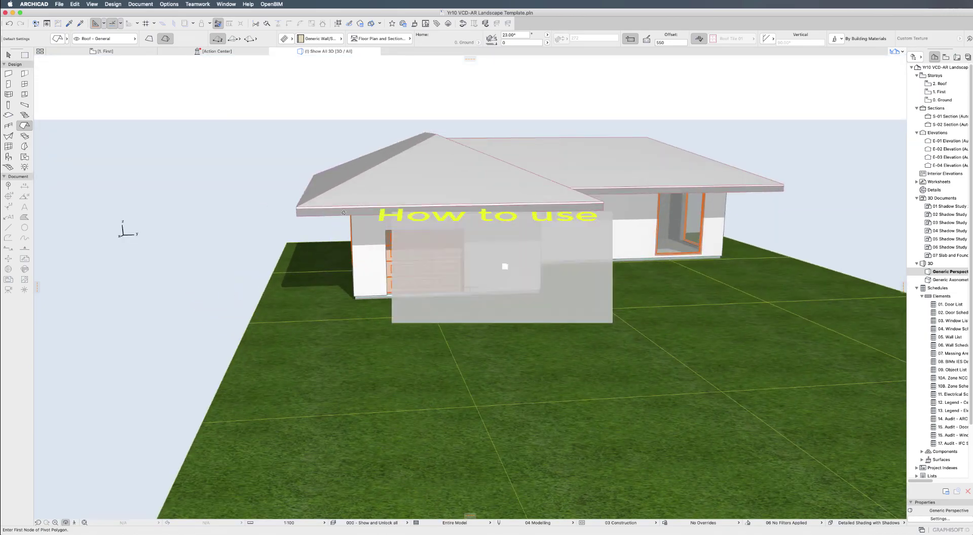